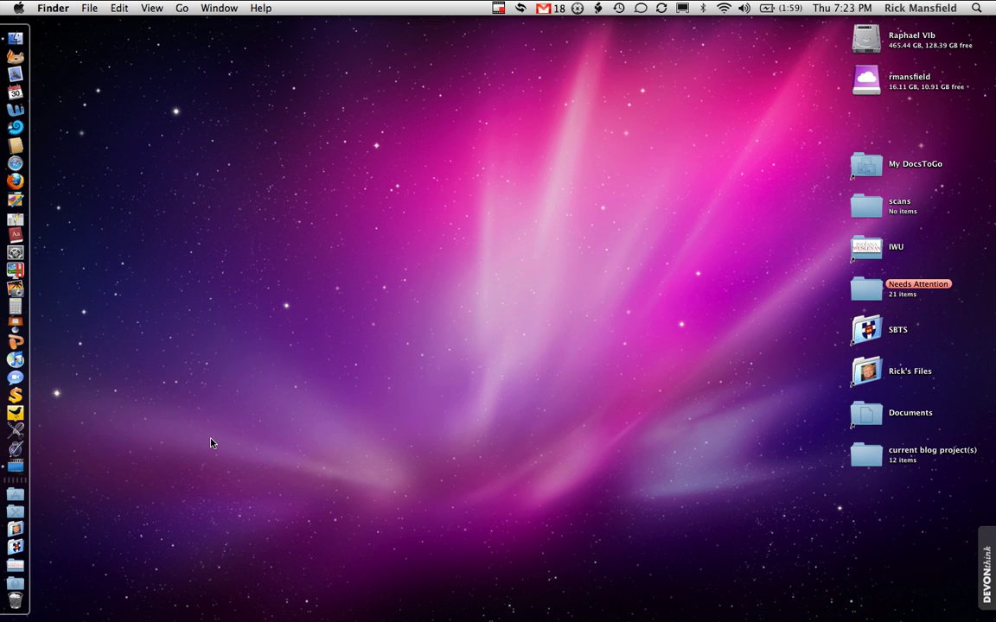
Step: Show the Applications folder contents from the Dock stack, Adium.app through Dashboard.app
left_click(19, 499)
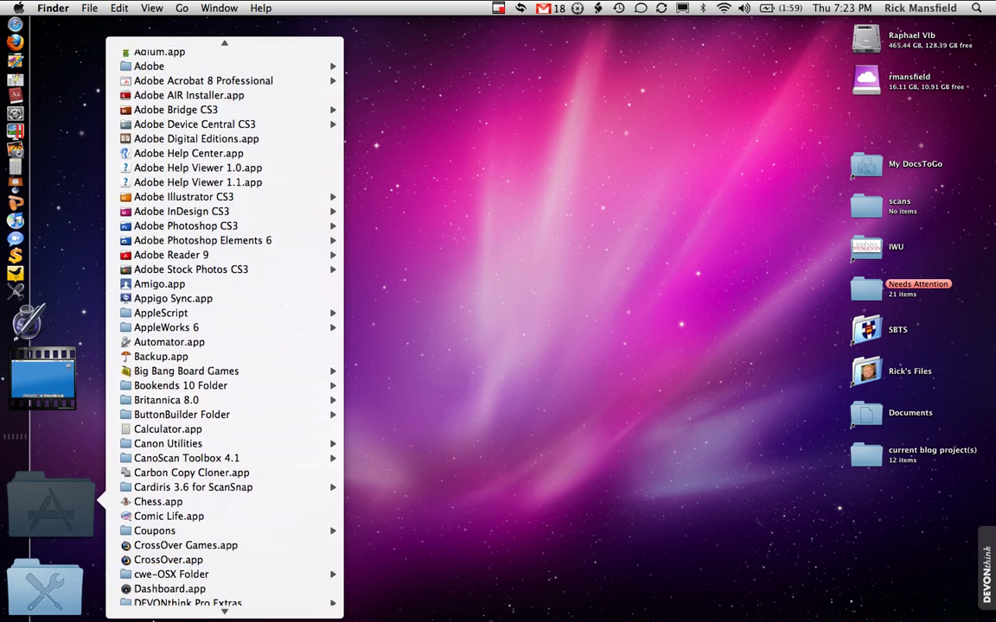
Step: Launch Libronix DLS.app so My Library lists resources by author
scroll(177, 478, "down", 20)
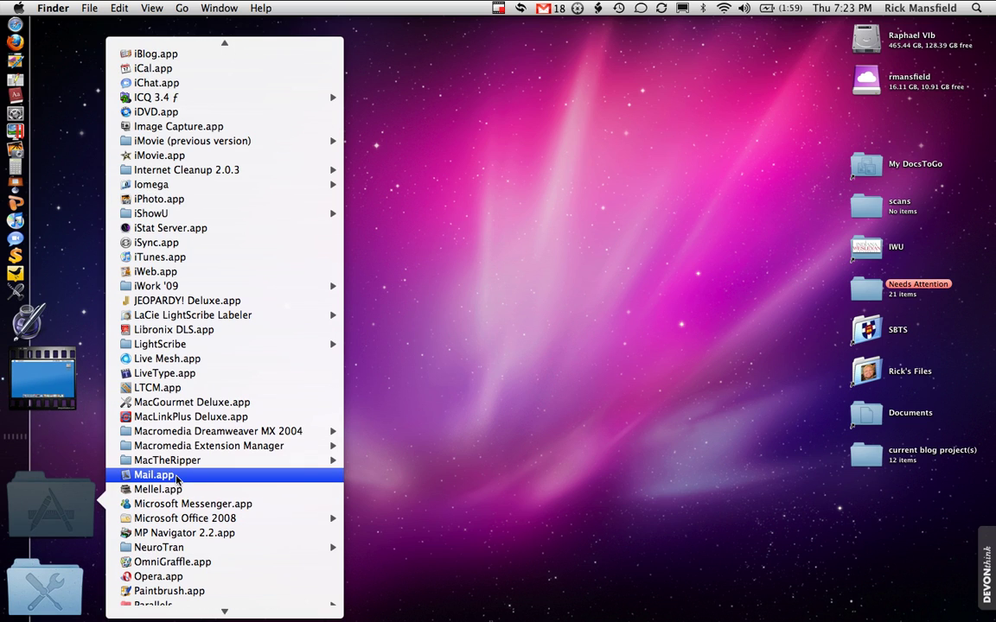
left_click(158, 332)
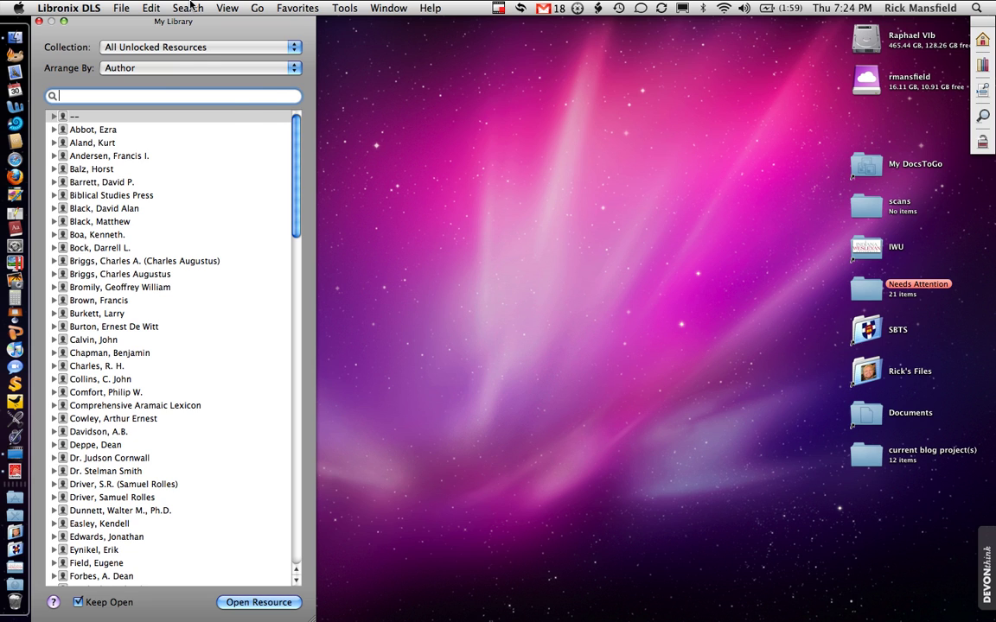
left_click(190, 6)
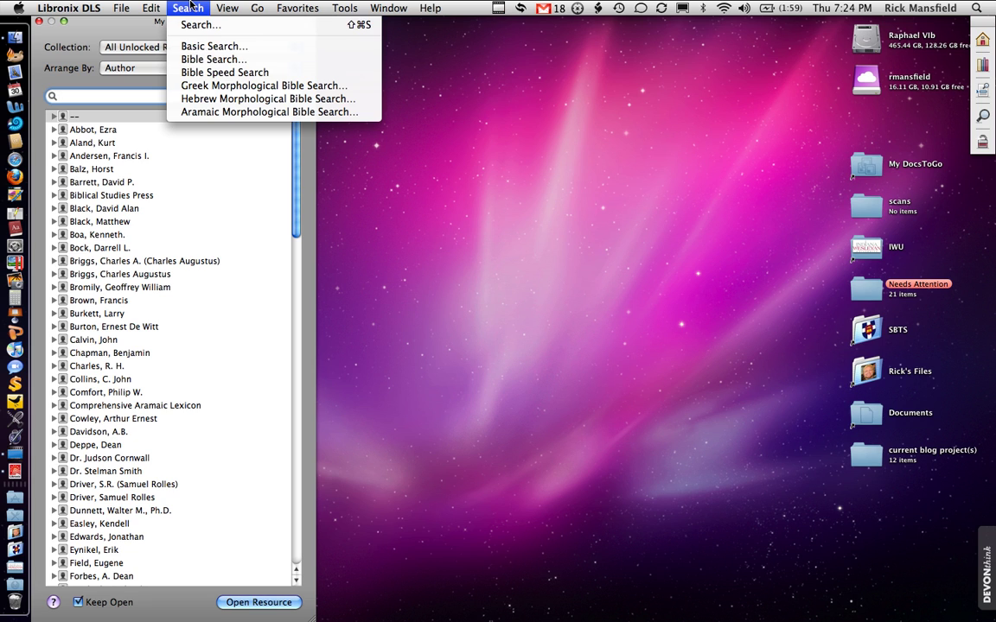
Step: Run a Bible Search for 'David' in NASB95 over Gen–Mal; Matt–Rev
left_click(213, 60)
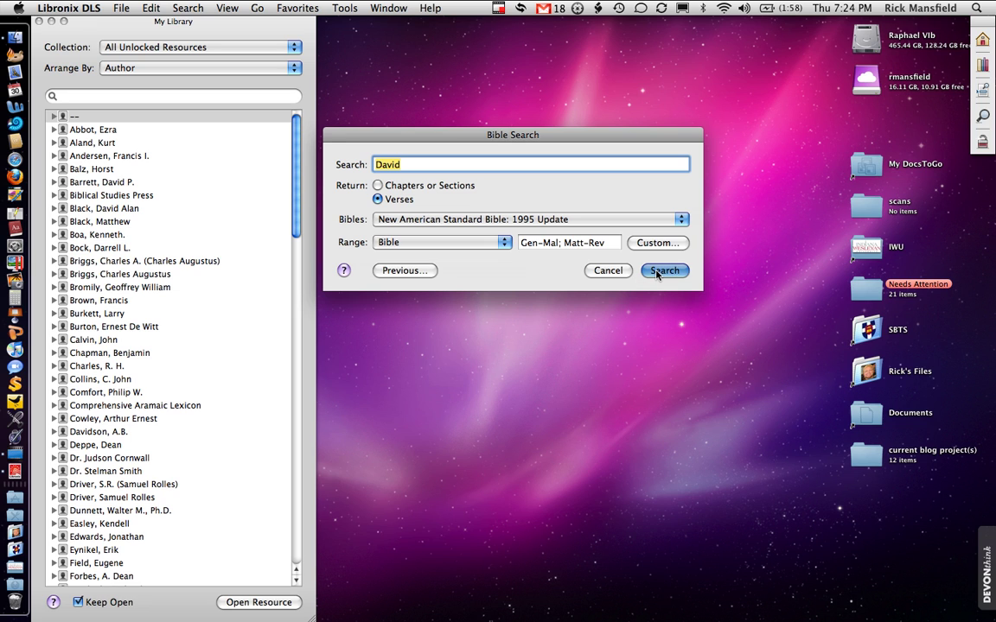
left_click(662, 271)
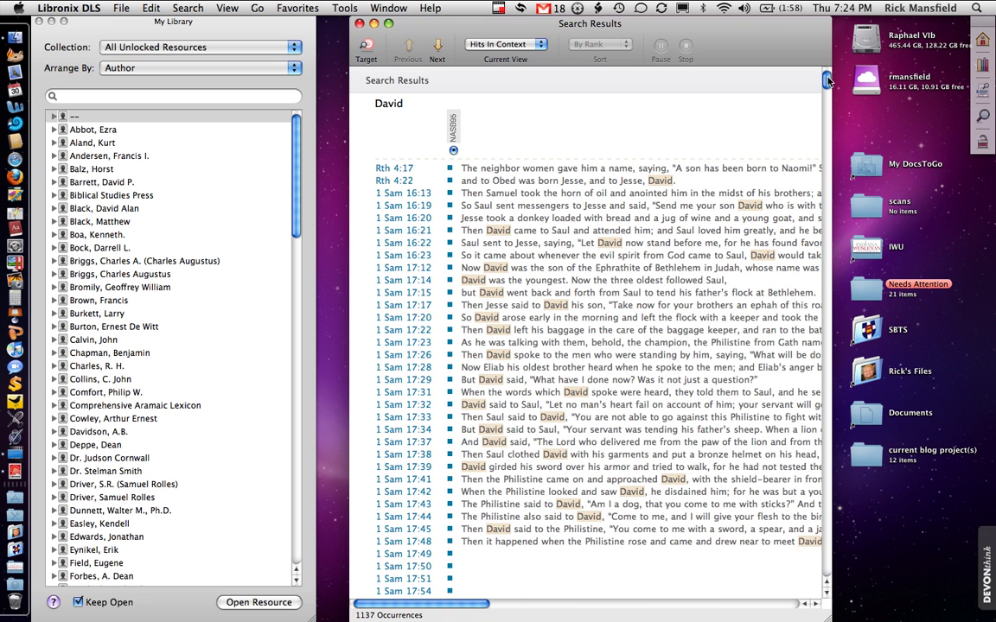
Step: Skim the 1137 David occurrences in Search Results, starting from Ruth 4:17
left_click_drag(827, 81, 792, 596)
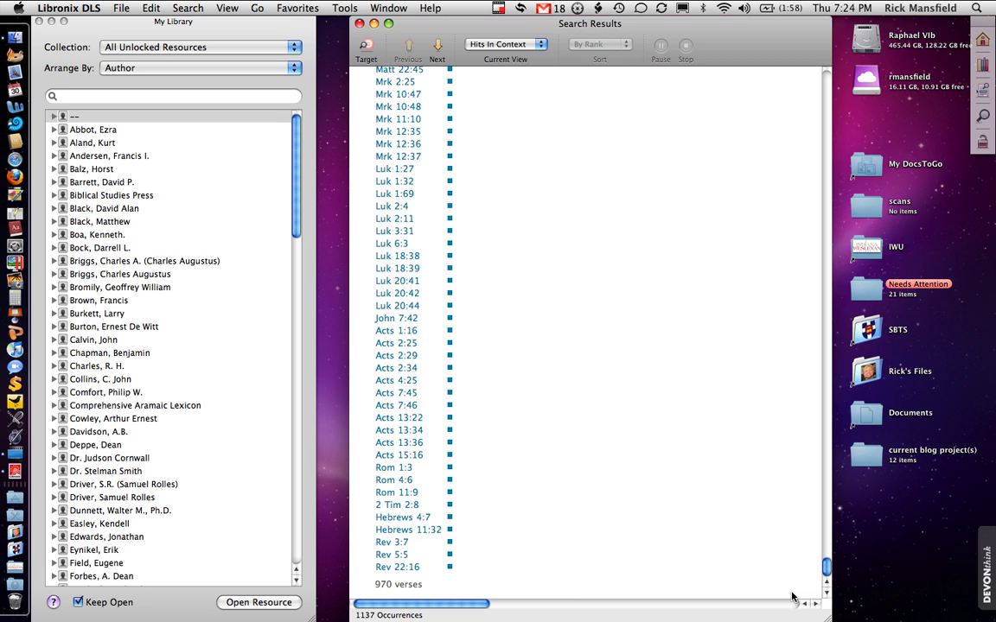
left_click_drag(791, 596, 825, 95)
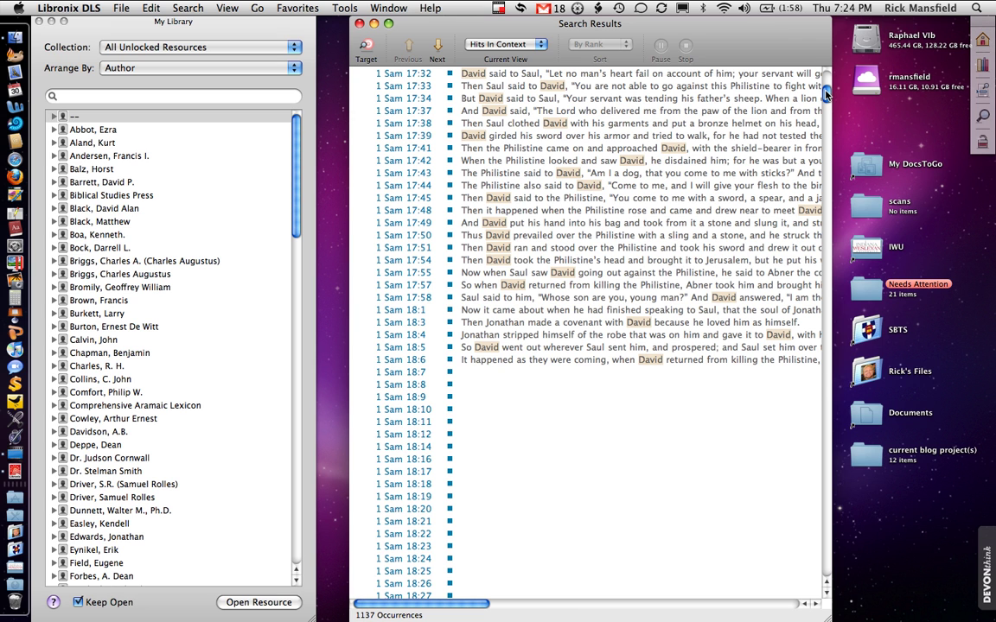
scroll(574, 391, "down", 10)
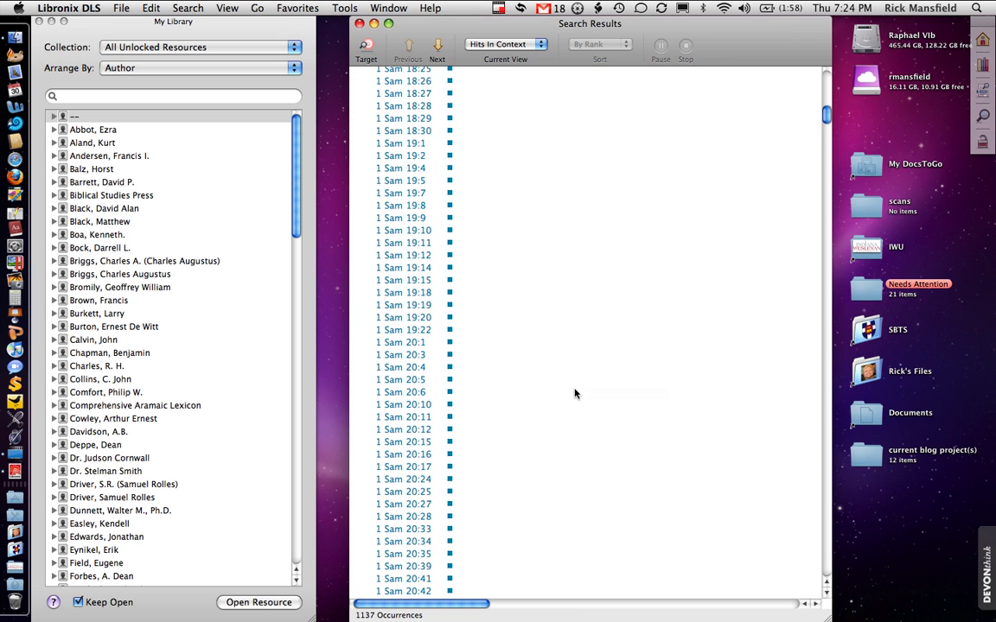
scroll(575, 393, "up", 7)
scroll(574, 394, "down", 8)
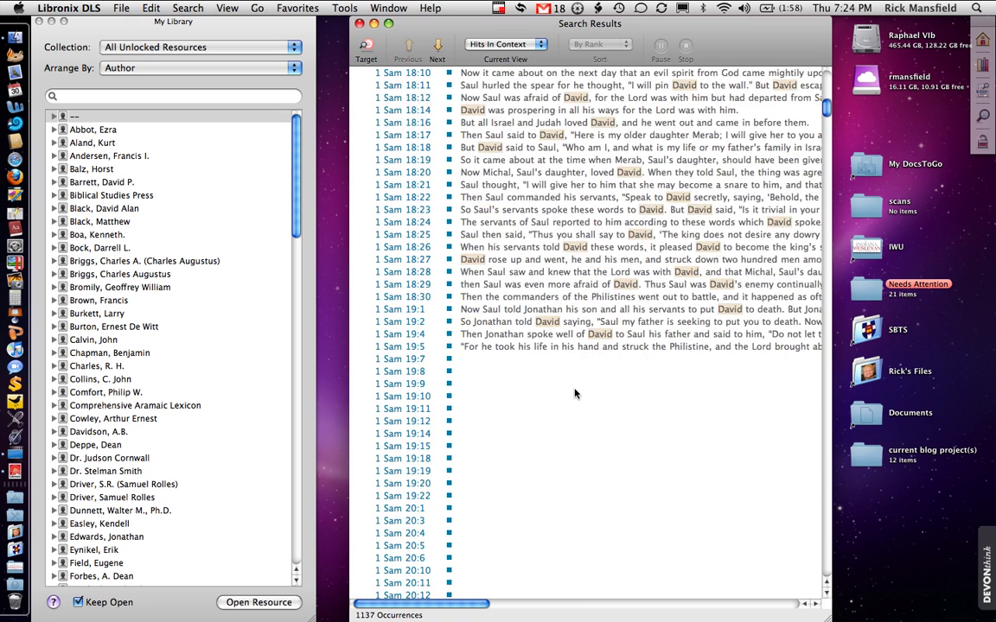
scroll(573, 393, "down", 3)
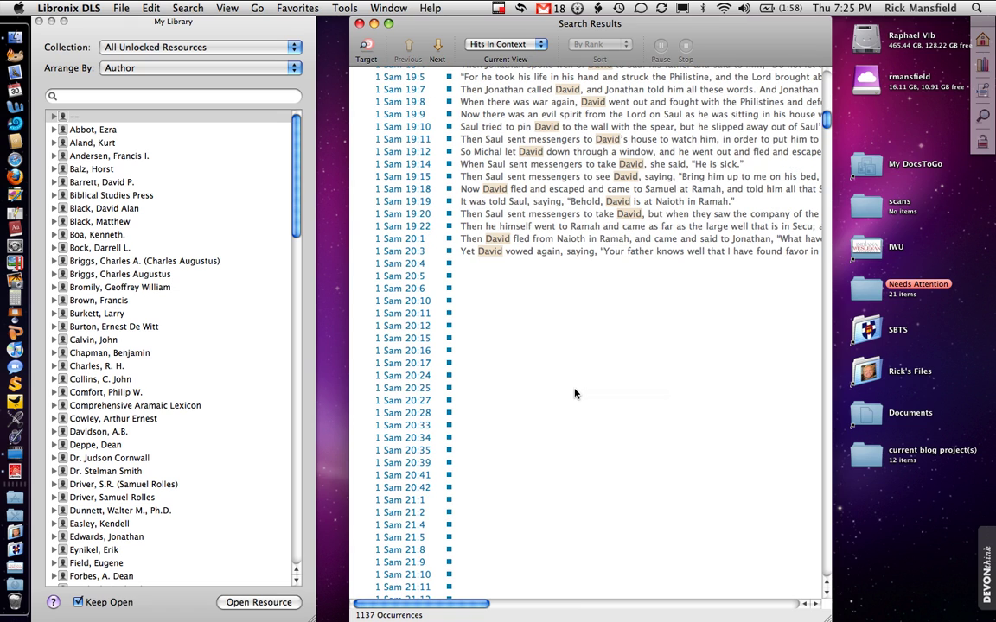
scroll(574, 393, "down", 5)
scroll(574, 394, "down", 5)
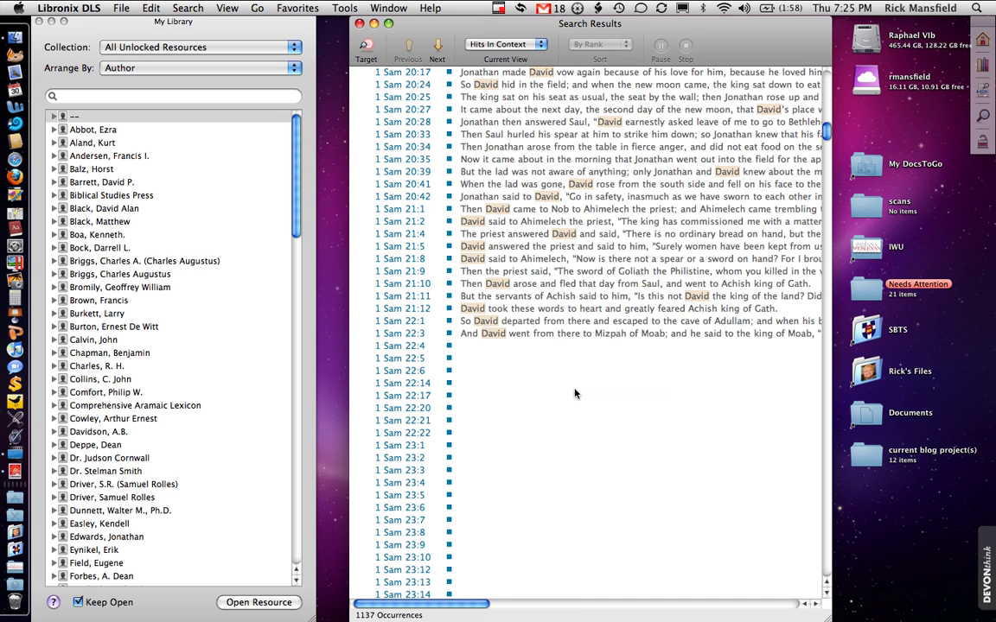
scroll(574, 393, "down", 4)
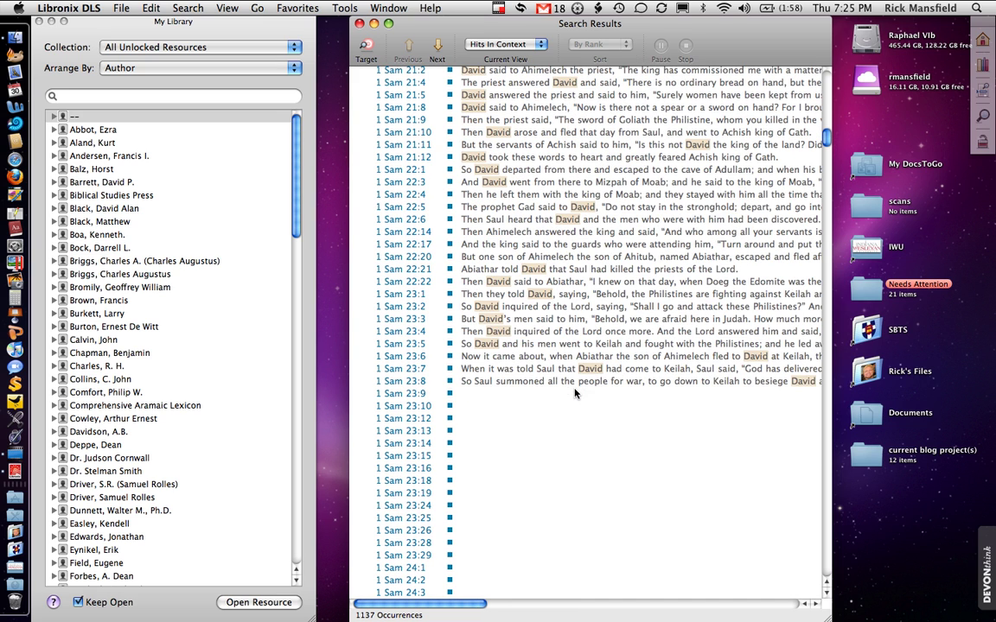
scroll(574, 393, "down", 3)
scroll(574, 394, "down", 3)
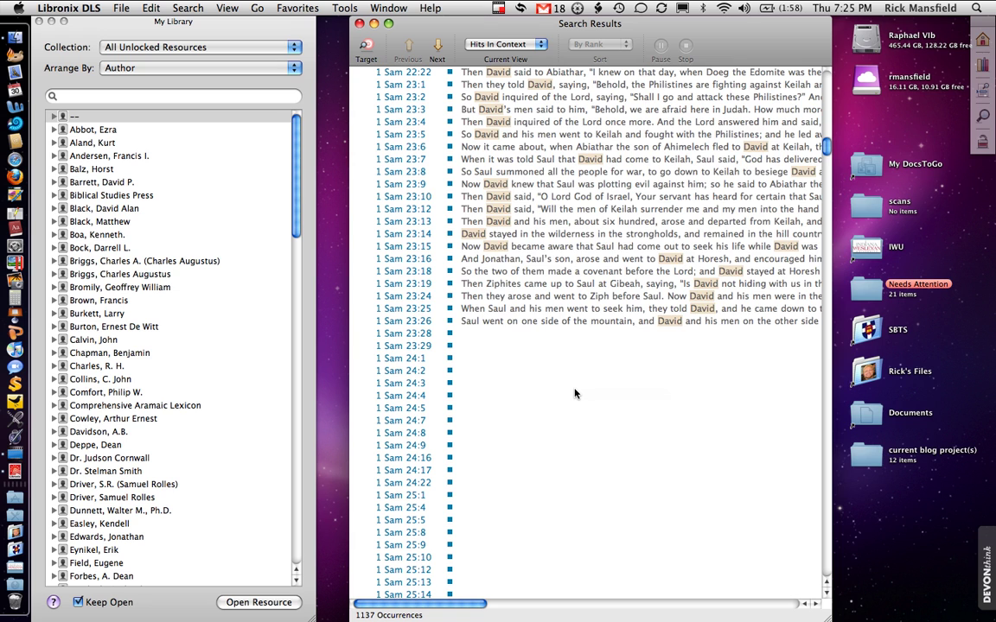
Step: Continue through the hits into 2 Samuel, then close the Search Results window
scroll(574, 393, "down", 5)
scroll(574, 394, "down", 3)
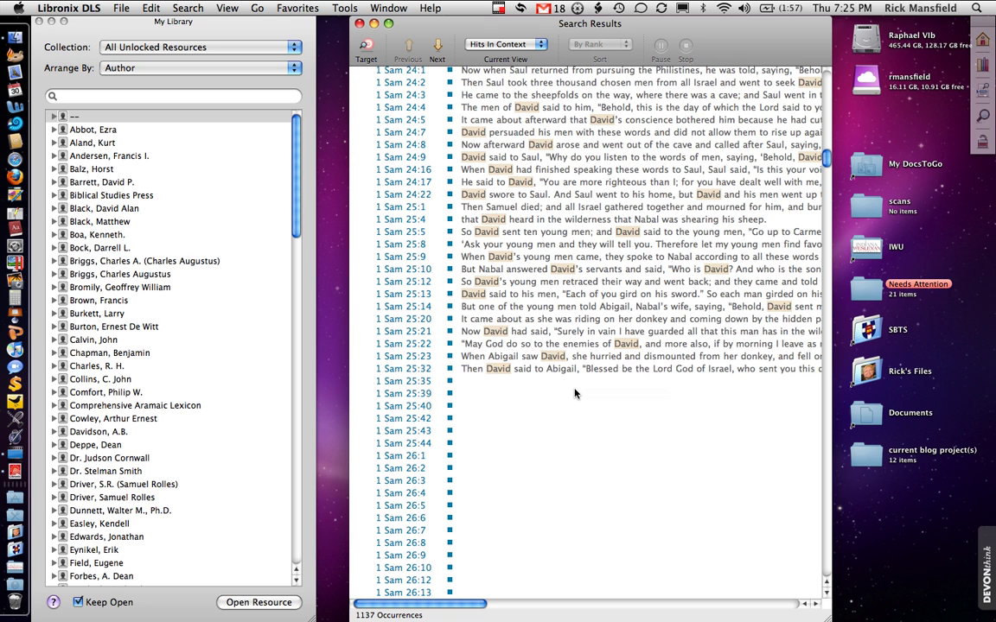
scroll(574, 393, "down", 5)
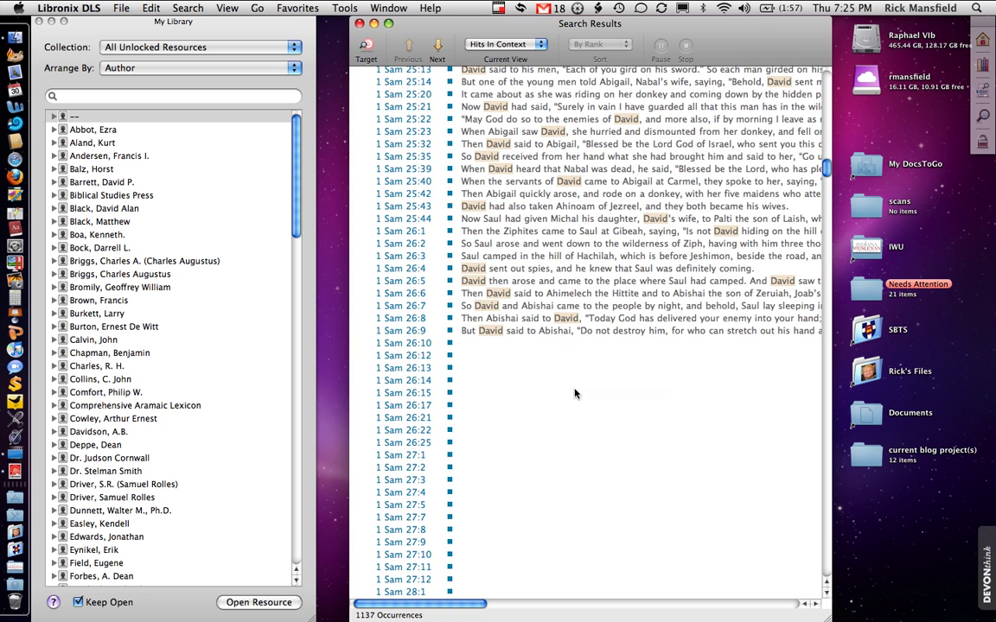
scroll(574, 393, "down", 6)
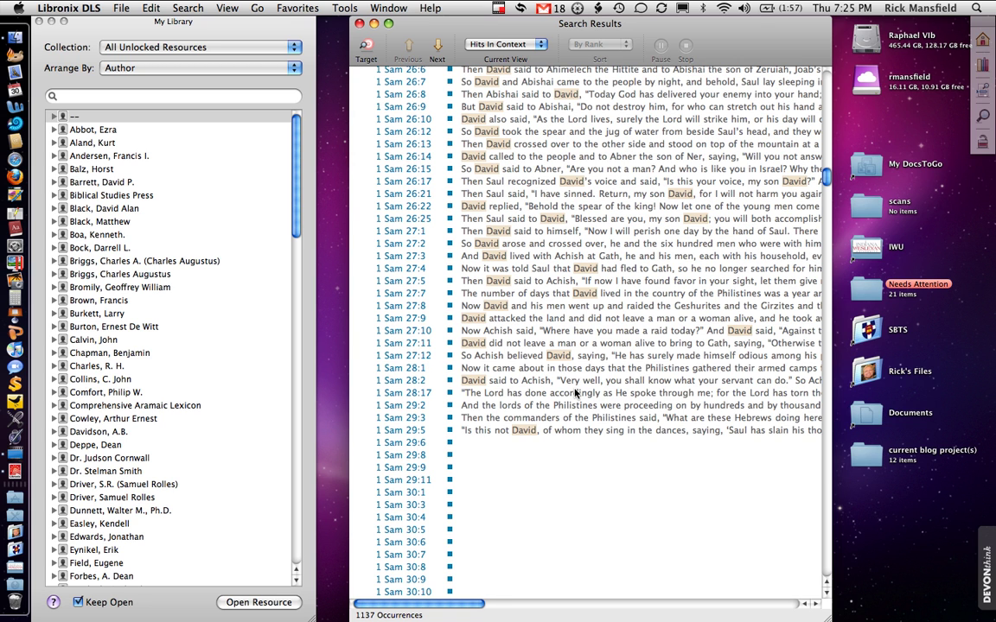
scroll(573, 393, "down", 6)
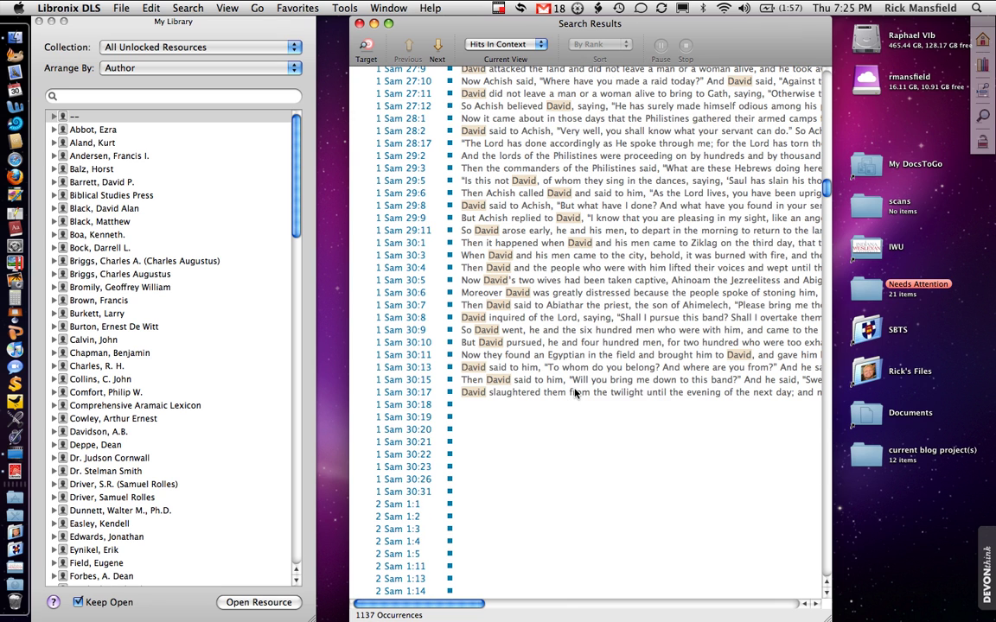
scroll(574, 393, "down", 6)
scroll(574, 393, "down", 1)
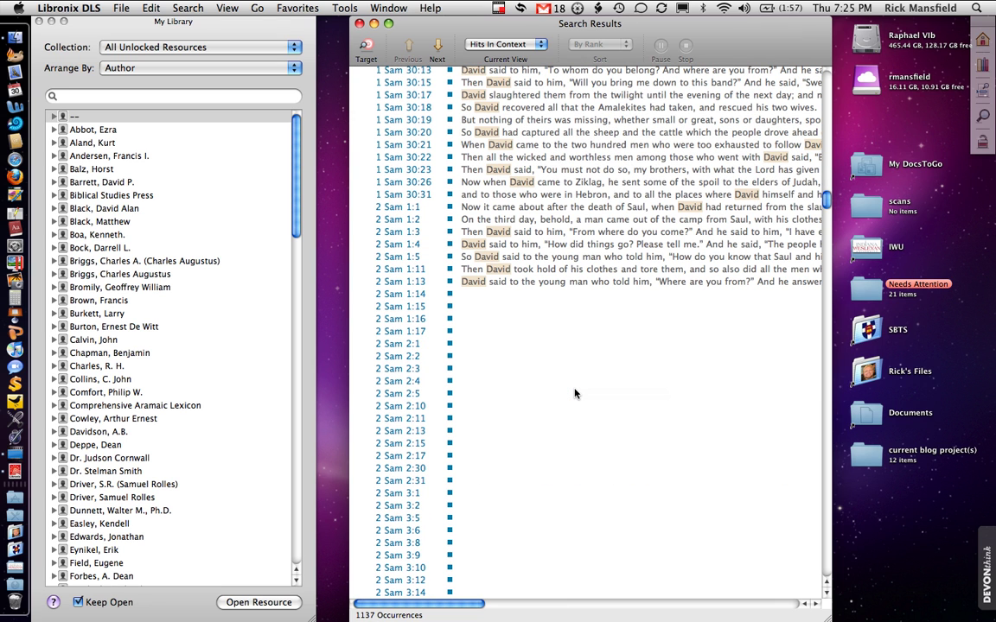
scroll(574, 393, "down", 5)
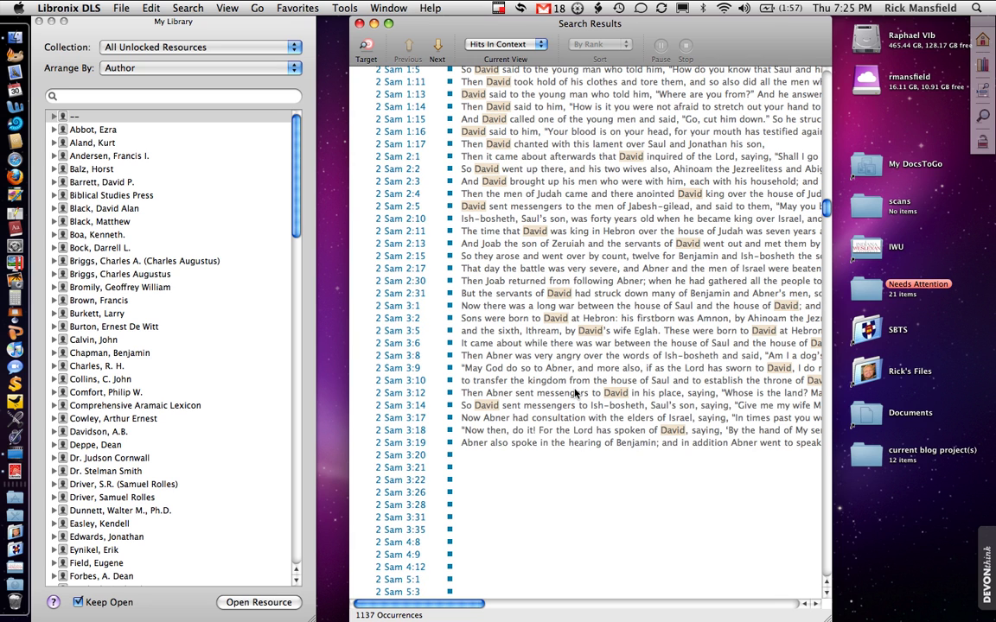
scroll(573, 393, "down", 1)
scroll(574, 391, "down", 7)
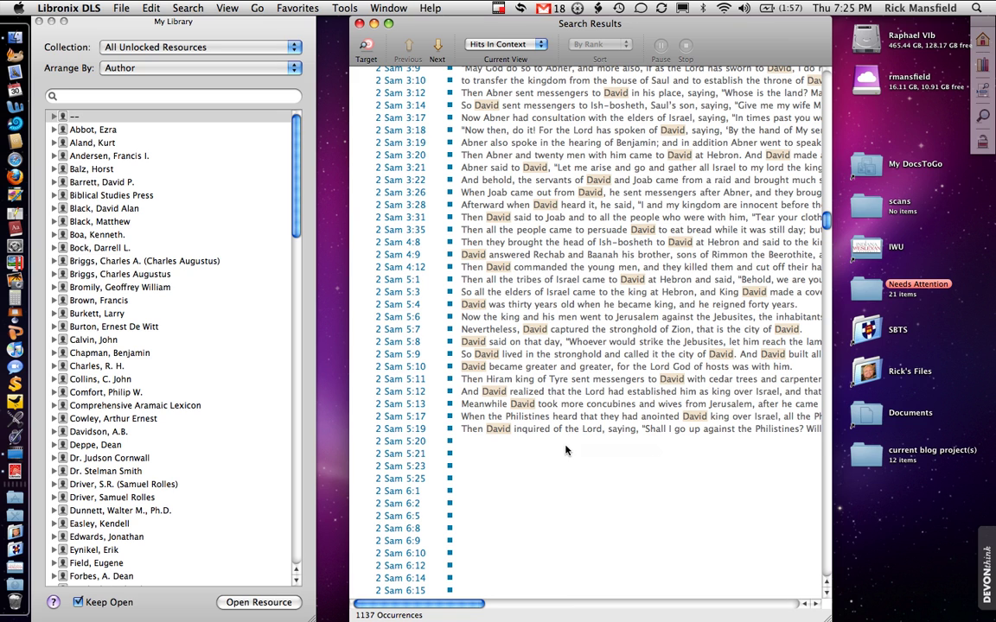
left_click(359, 24)
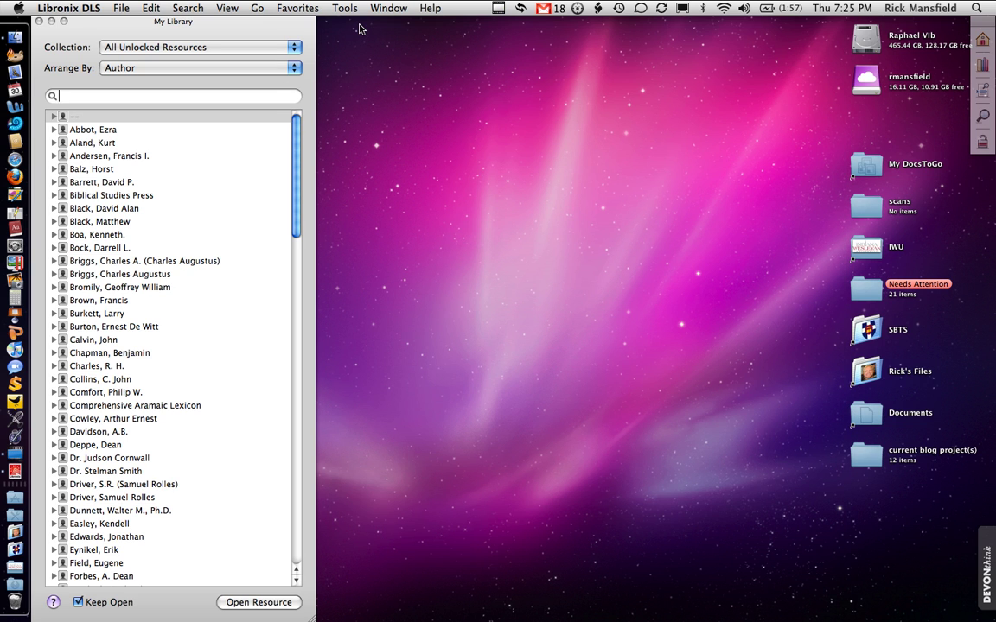
Step: Open a Bible Speed Search on NASB95 beside My Library and search for 'David'
left_click(188, 8)
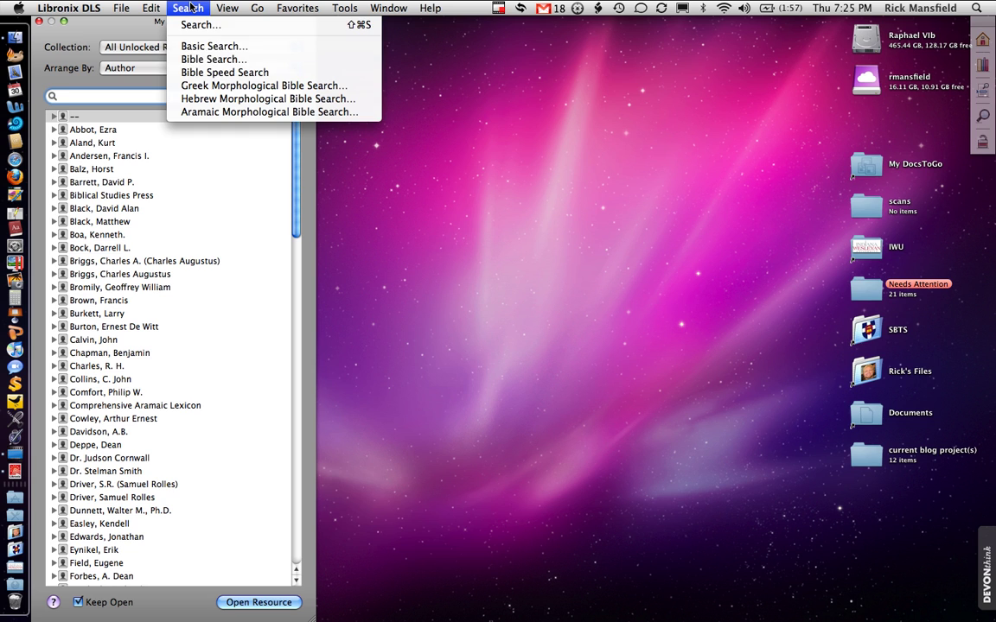
left_click(192, 74)
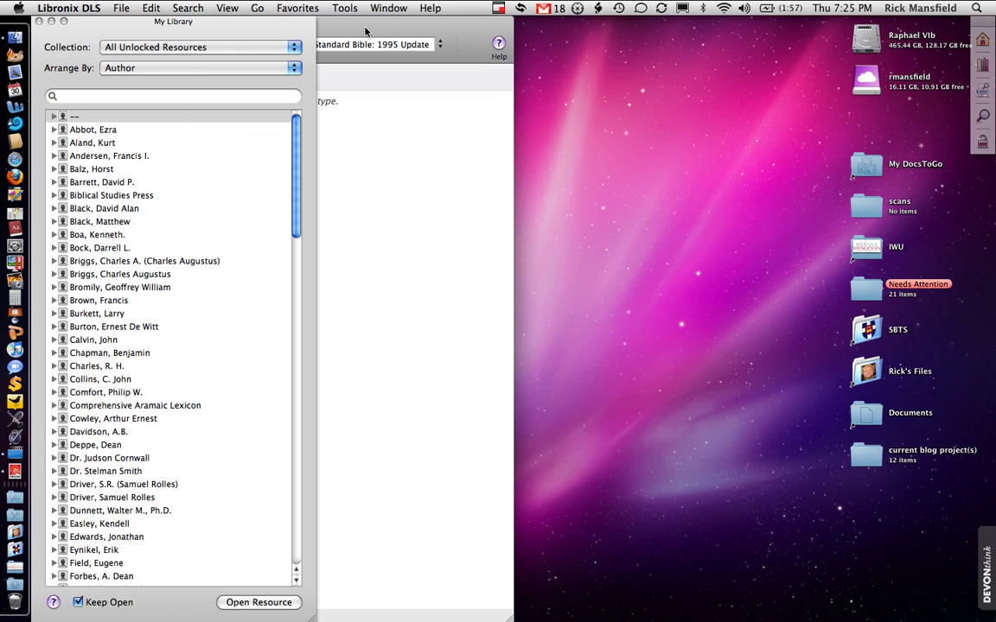
left_click_drag(361, 29, 670, 23)
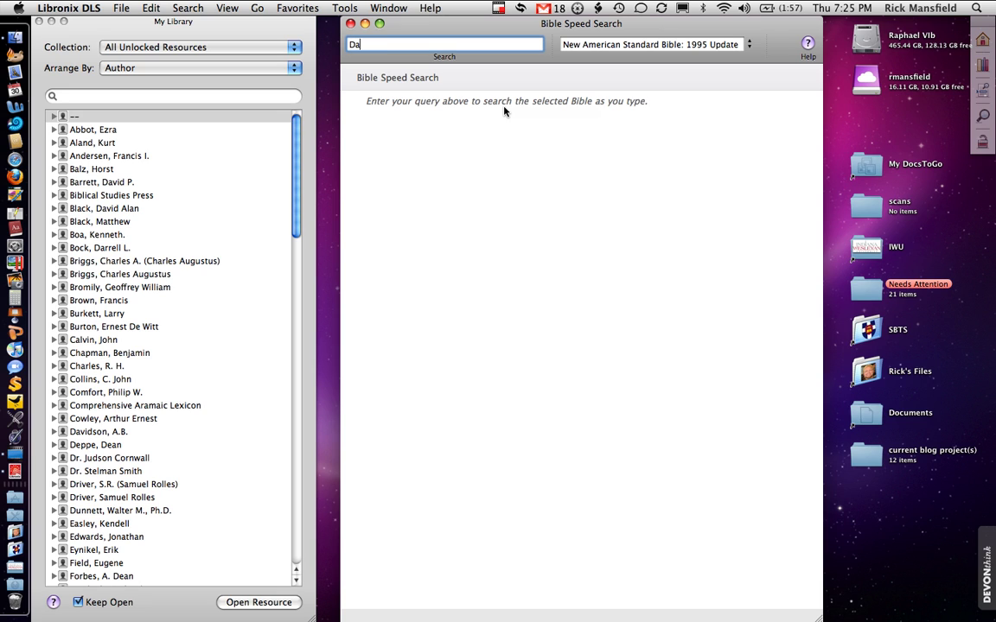
type("vid")
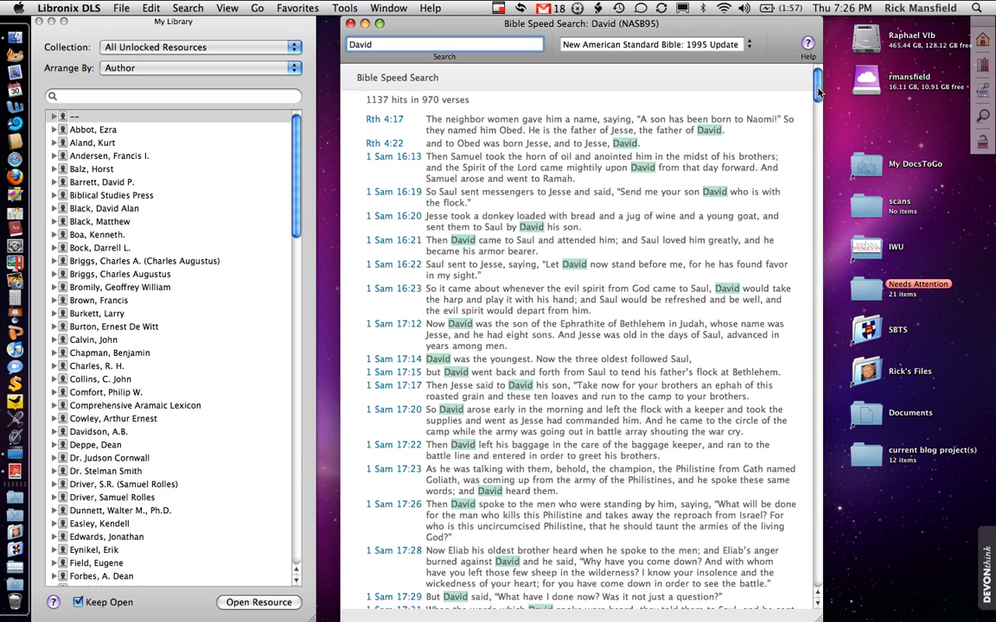
left_click_drag(818, 91, 796, 321)
scroll(615, 339, "up", 10)
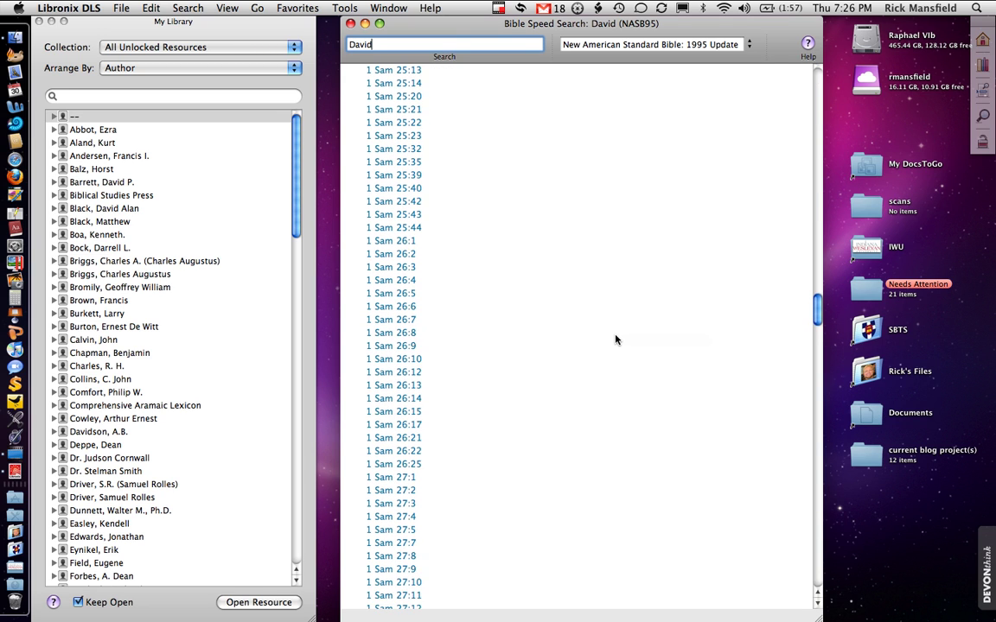
scroll(615, 339, "up", 5)
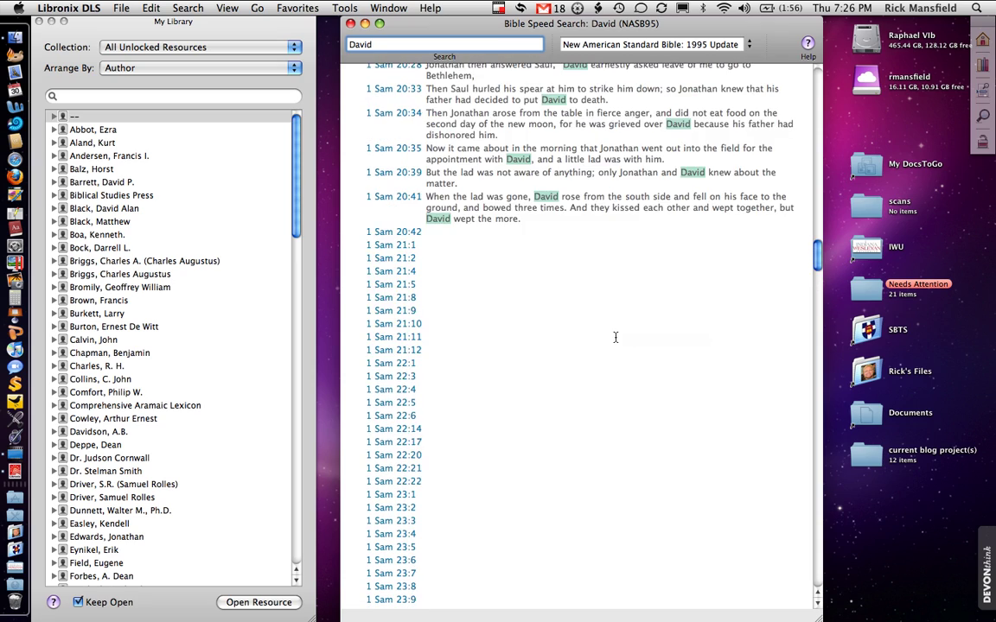
scroll(615, 339, "down", 5)
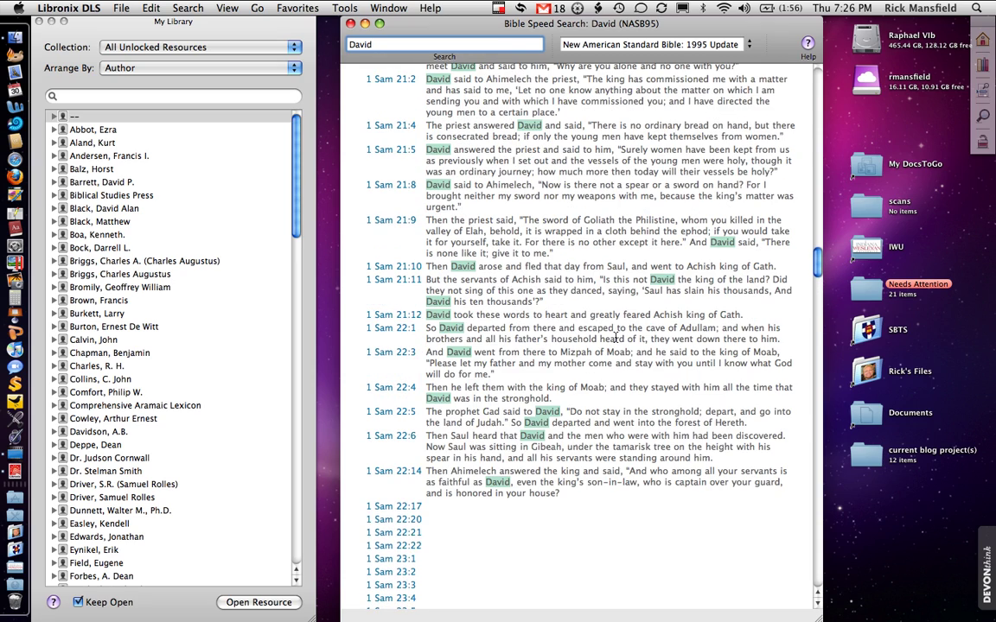
scroll(615, 338, "down", 5)
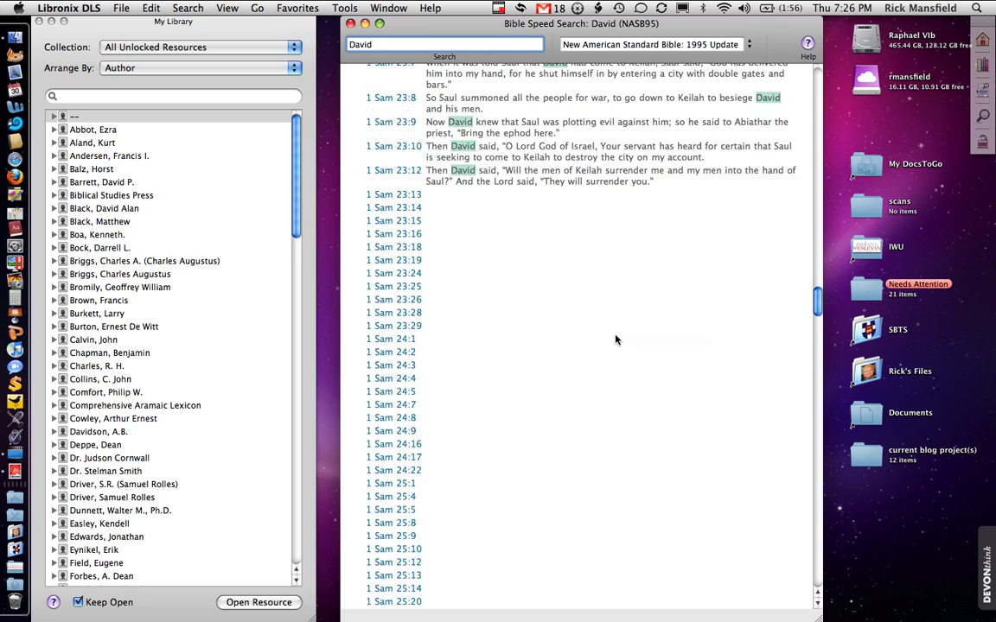
scroll(615, 339, "down", 5)
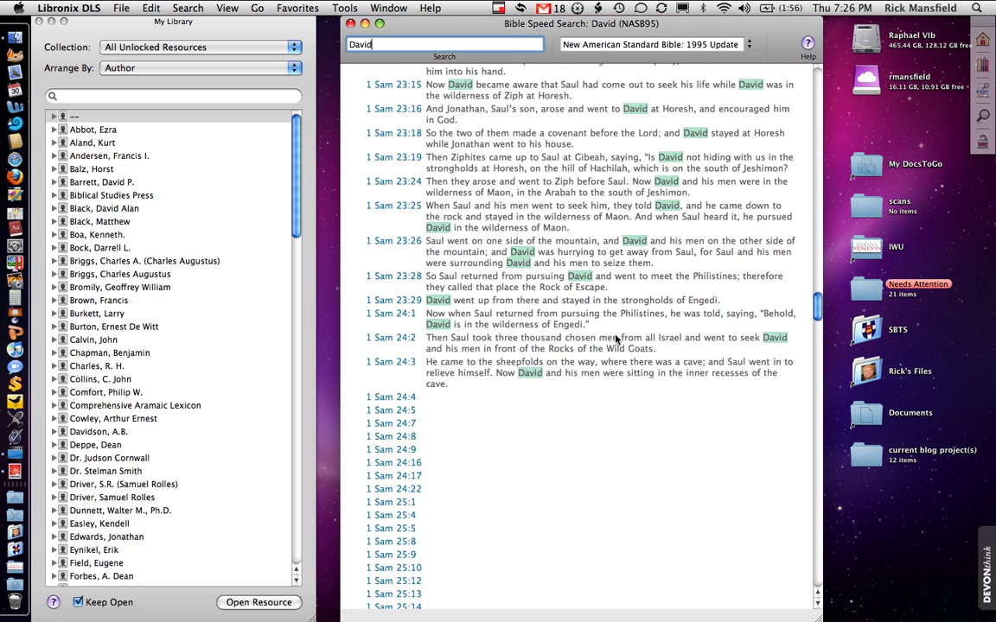
scroll(615, 339, "down", 3)
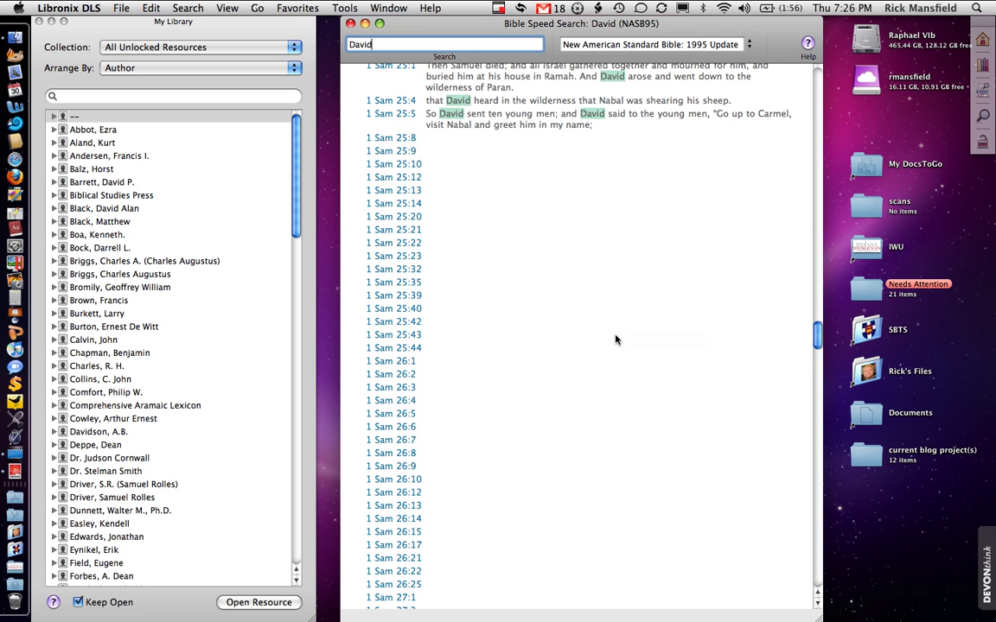
scroll(615, 339, "down", 3)
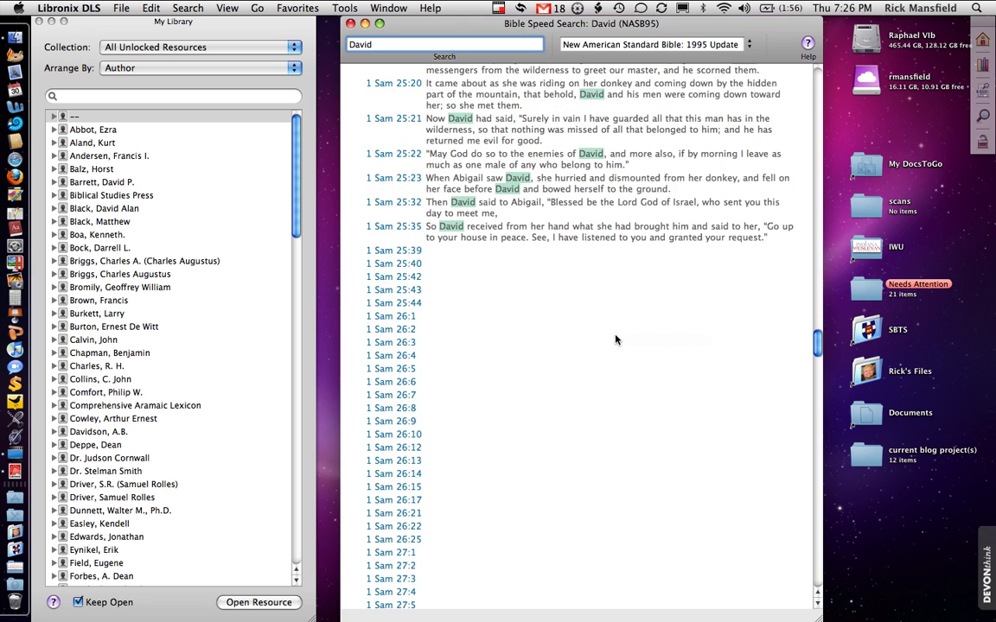
scroll(615, 338, "down", 4)
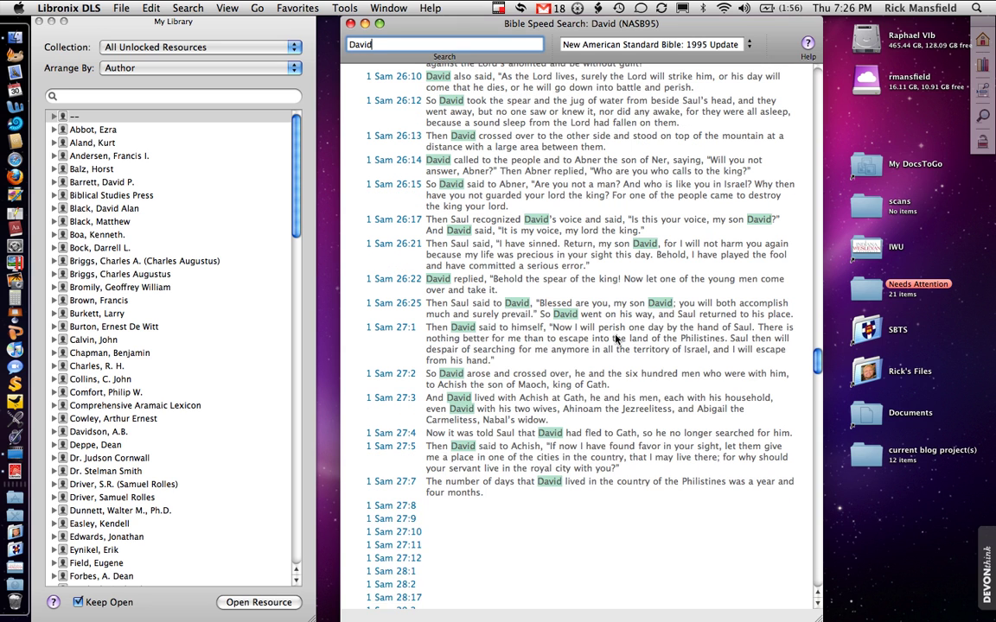
scroll(615, 339, "down", 3)
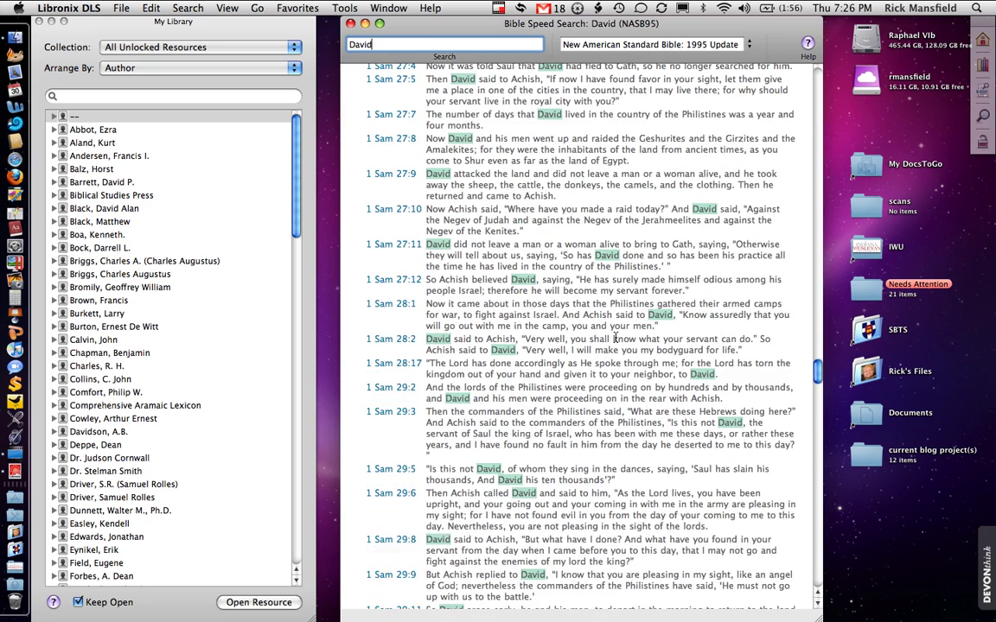
scroll(615, 339, "down", 5)
scroll(615, 339, "down", 6)
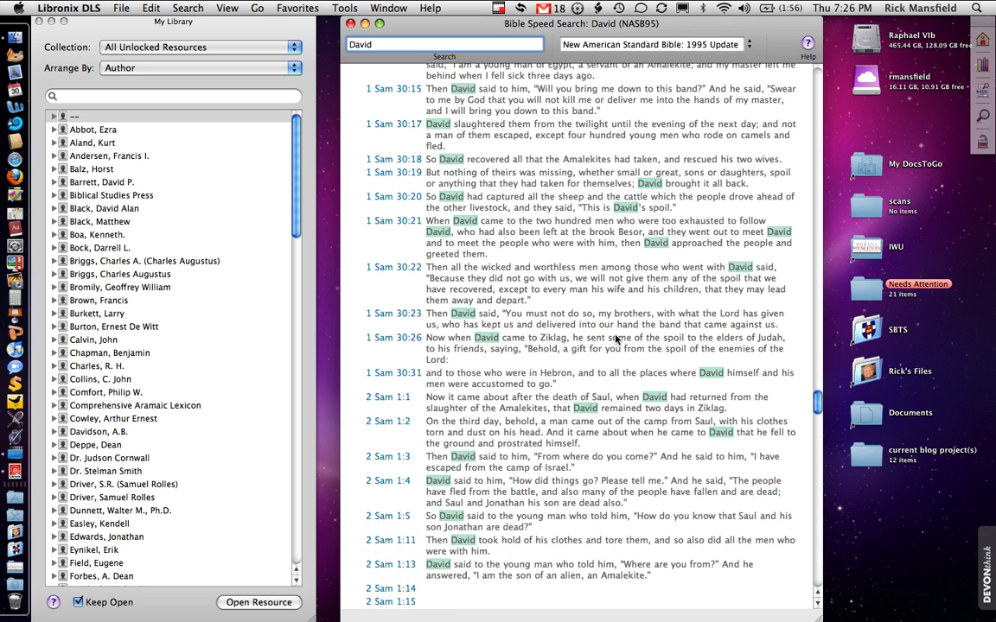
scroll(616, 339, "down", 10)
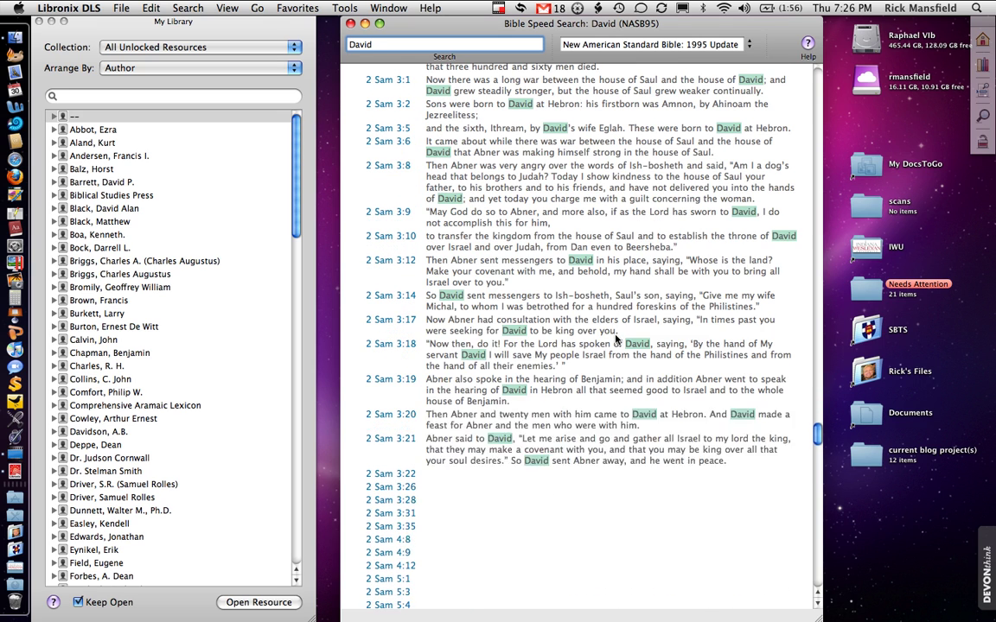
scroll(615, 338, "down", 8)
scroll(615, 339, "down", 10)
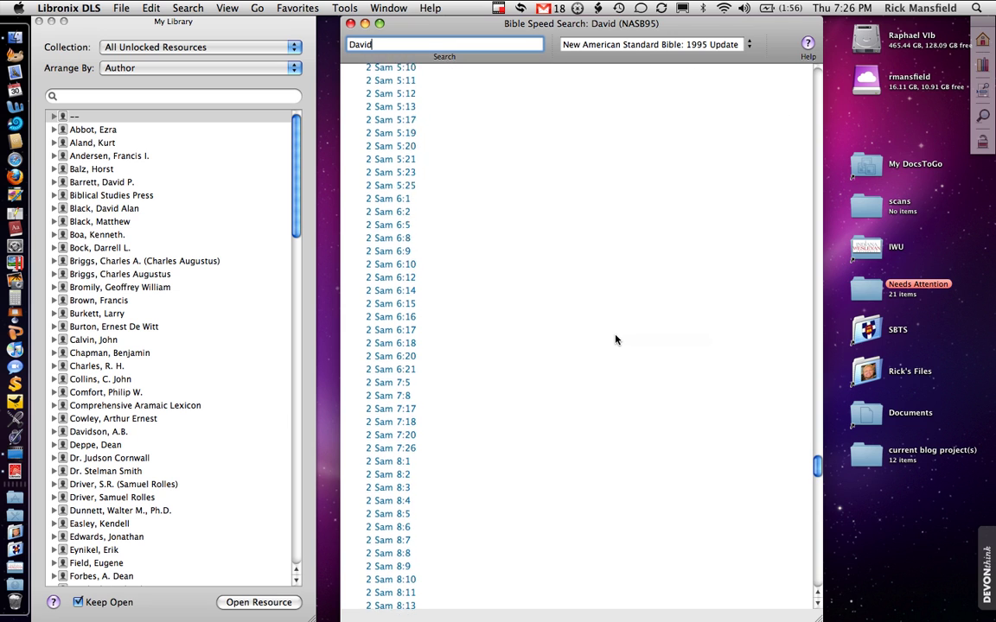
scroll(615, 339, "up", 5)
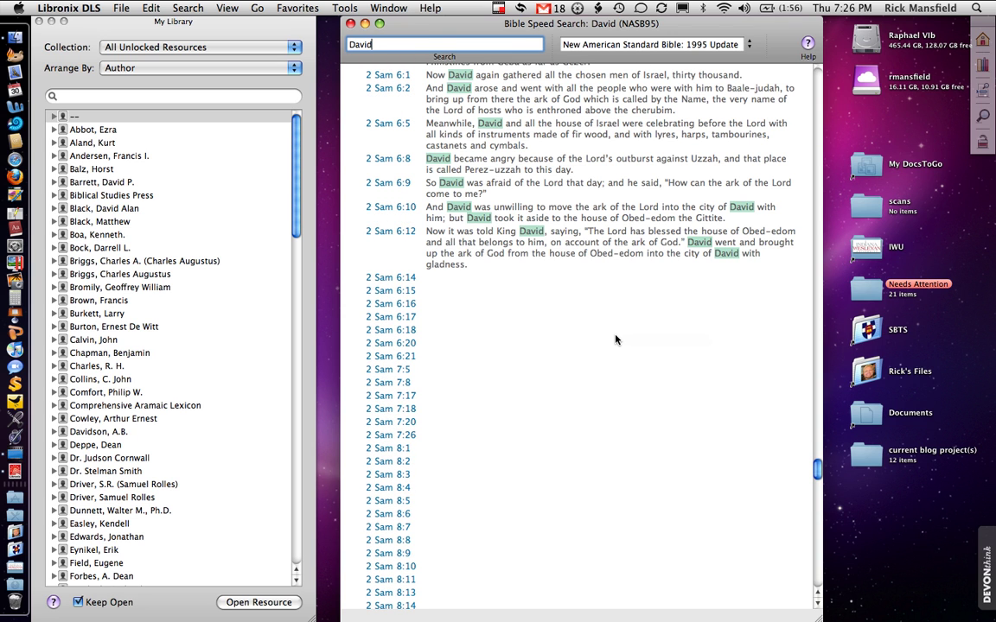
scroll(616, 338, "down", 5)
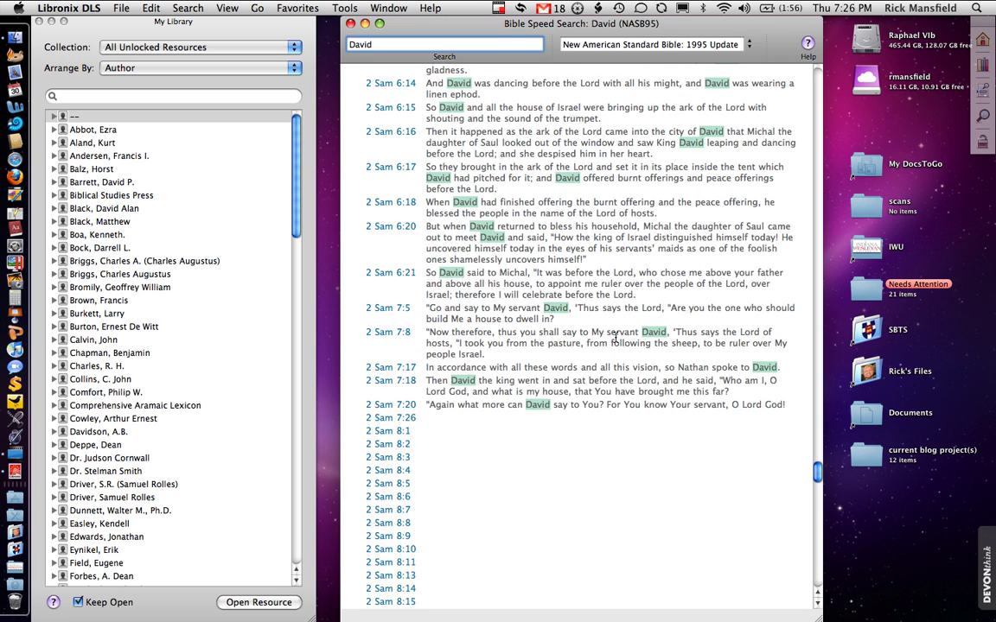
scroll(616, 339, "down", 5)
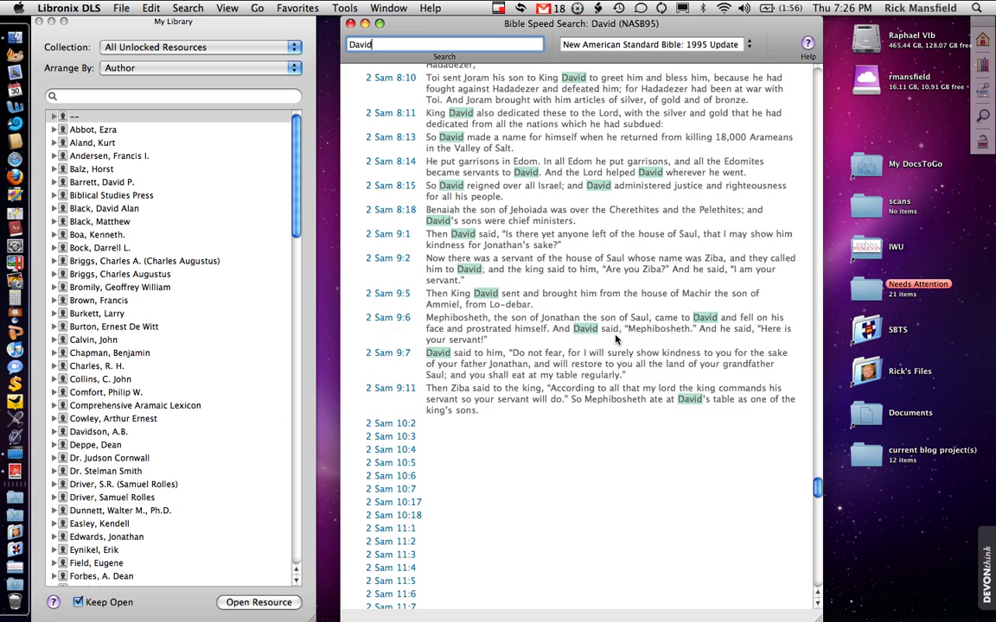
scroll(615, 339, "down", 5)
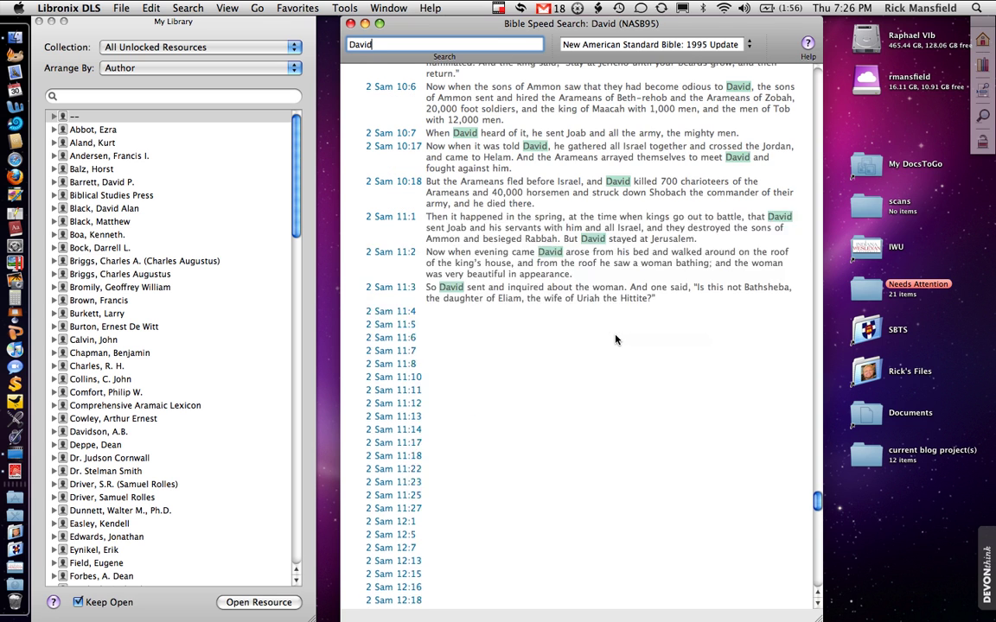
scroll(615, 339, "down", 5)
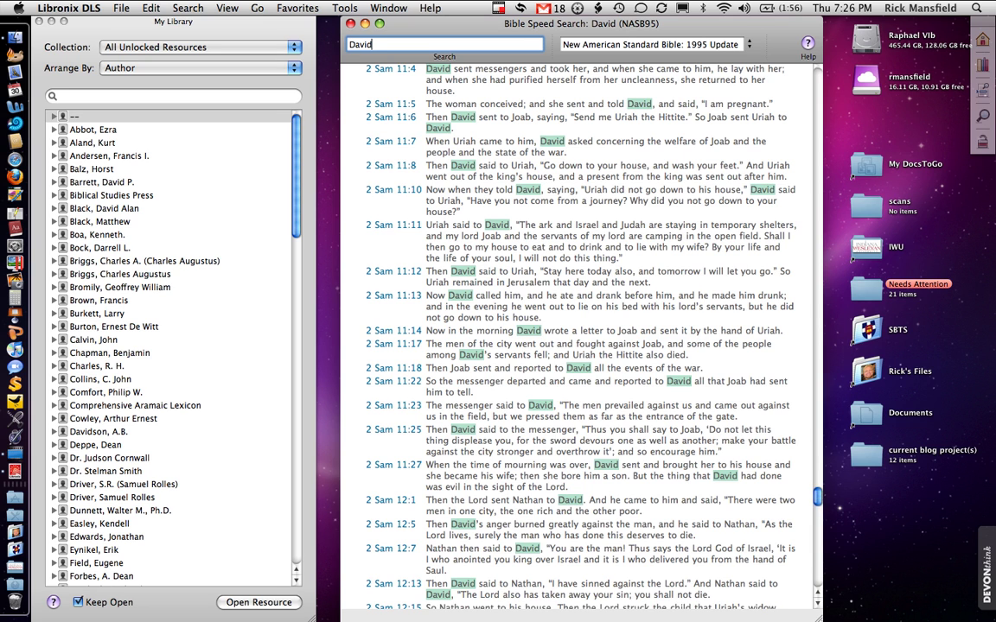
Step: Reach the list's end at 1 Kings 8:24 with its more-results-than-displayed notice
left_click_drag(817, 497, 816, 575)
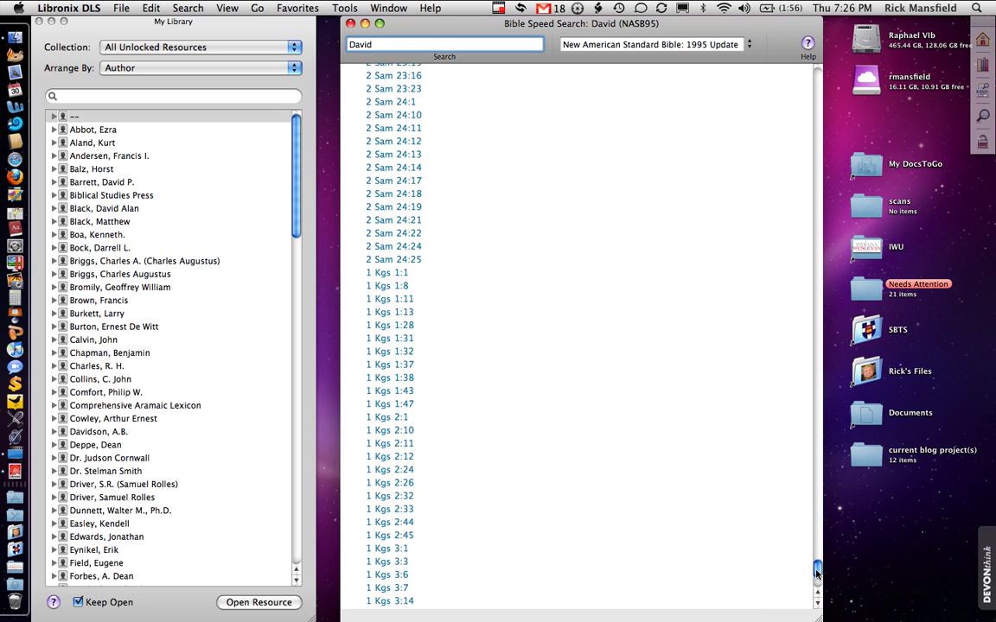
mouse_move(816, 574)
left_mouse_down()
mouse_move(817, 595)
mouse_move(817, 586)
left_mouse_up()
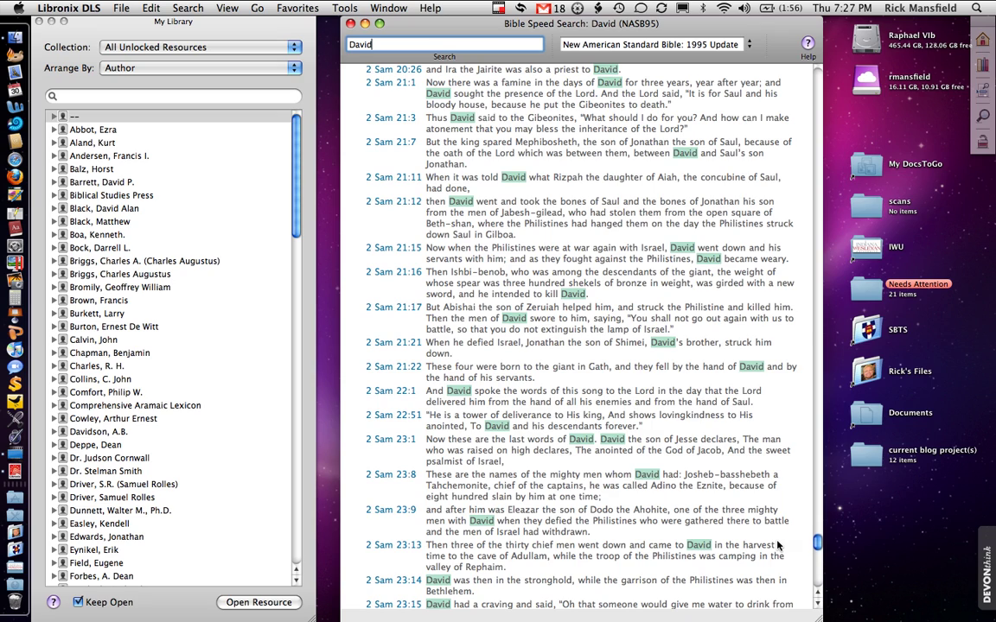
scroll(776, 545, "down", 5)
scroll(776, 545, "down", 3)
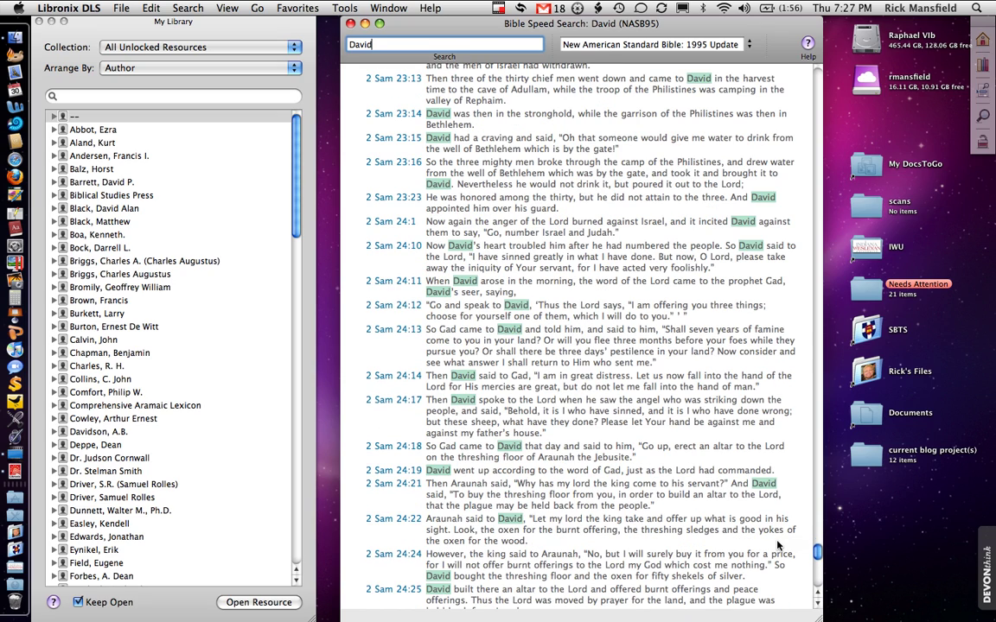
scroll(776, 546, "down", 6)
scroll(776, 545, "down", 5)
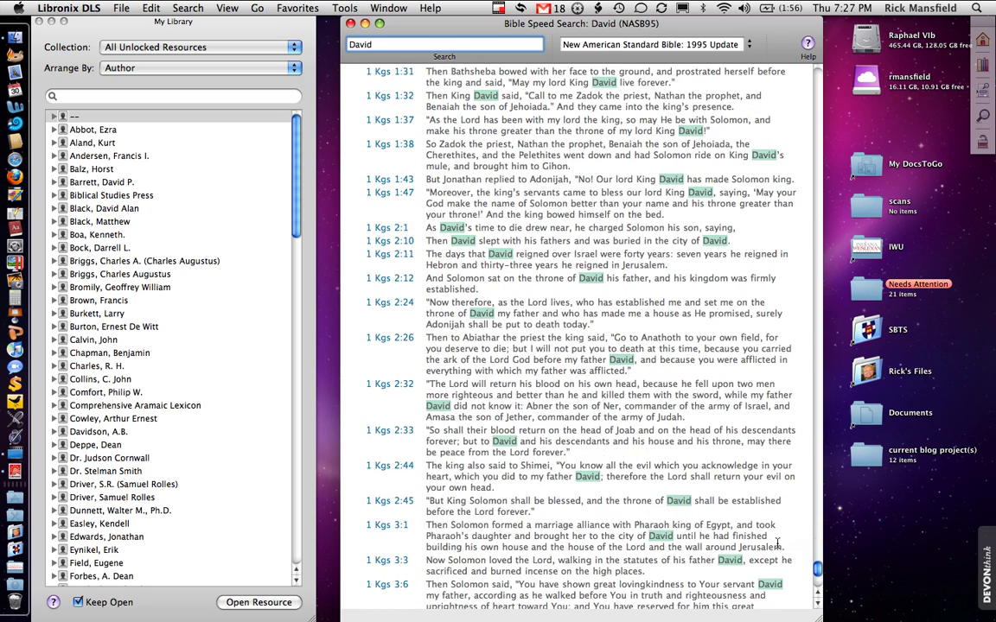
scroll(776, 545, "down", 7)
scroll(776, 545, "down", 4)
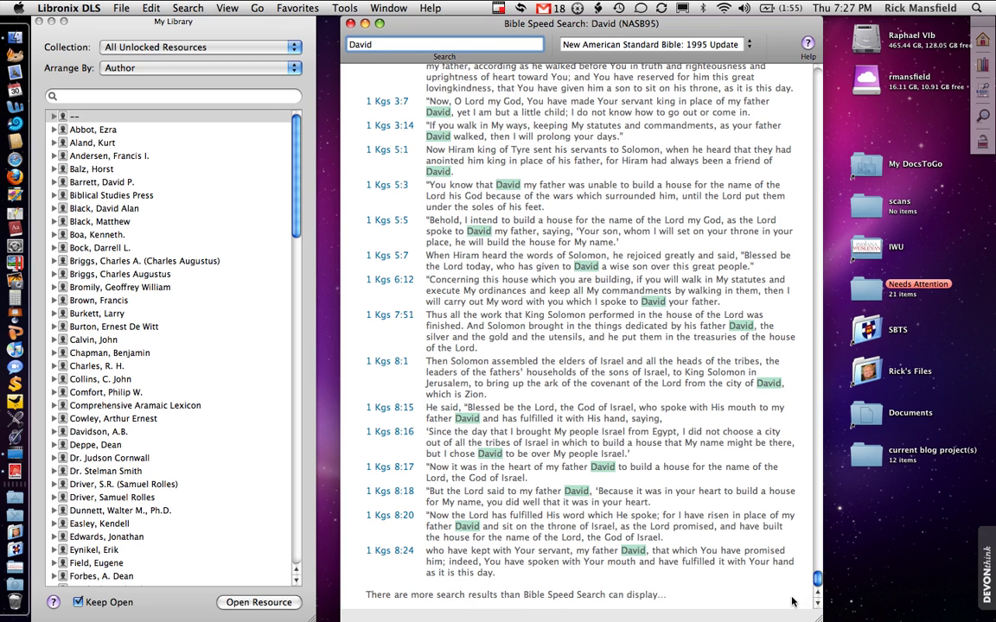
Step: Quit Libronix DLS with Cmd+Q, leaving the empty Finder desktop
key("super+q")
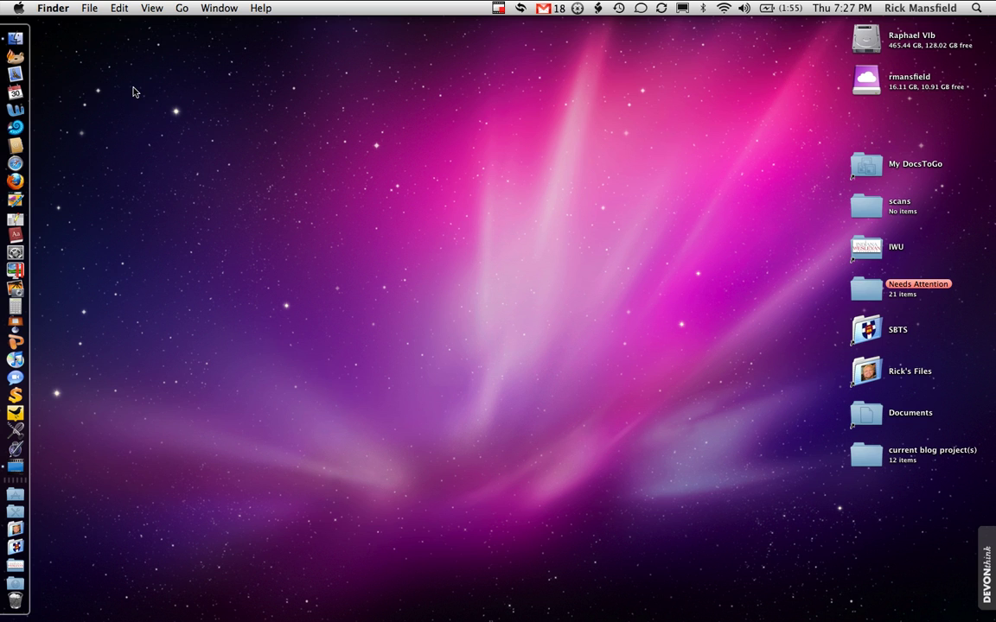
Step: Launch Accordance from the Dock, opening the Workspace with NAS95S at Gen 1:1
left_click(13, 59)
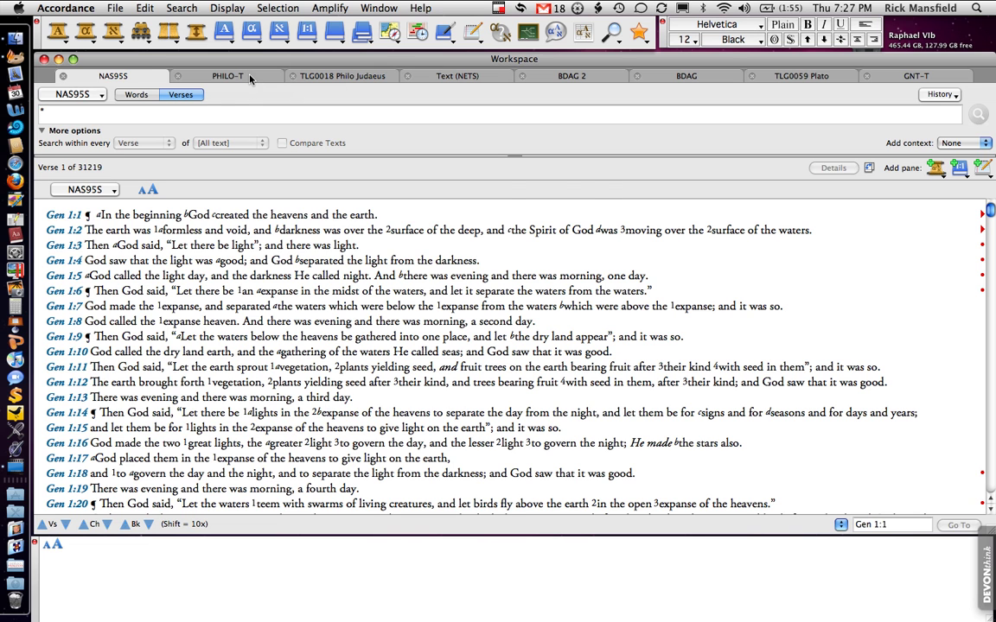
left_click(249, 79)
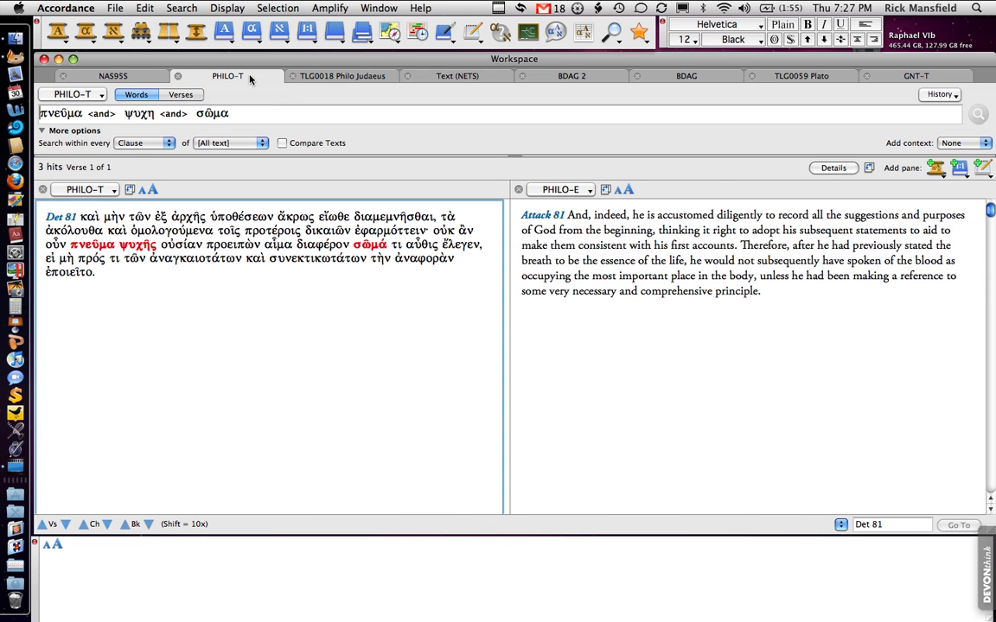
left_click(337, 78)
left_click(456, 78)
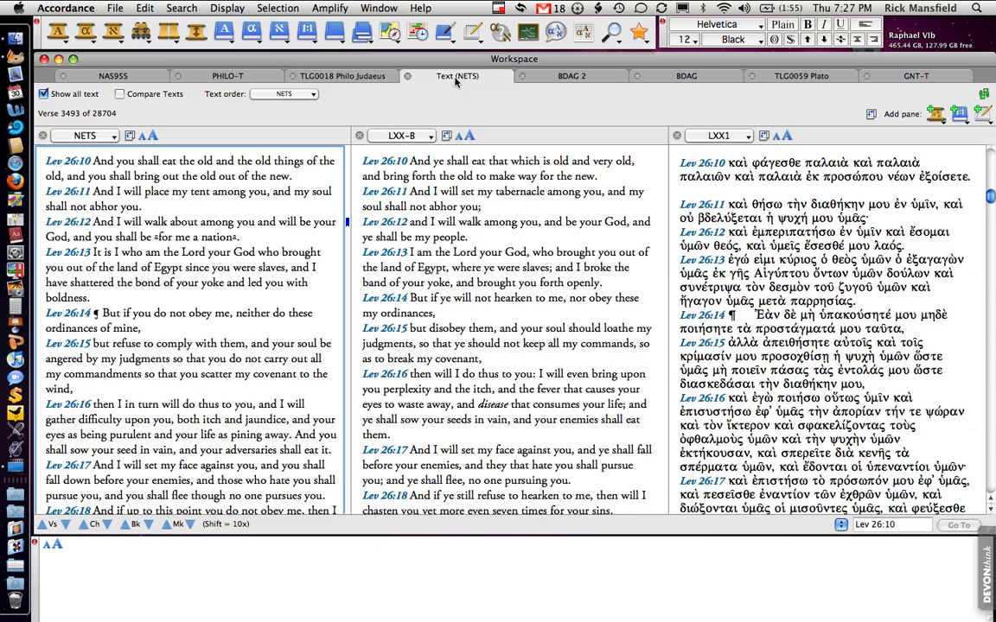
left_click(562, 76)
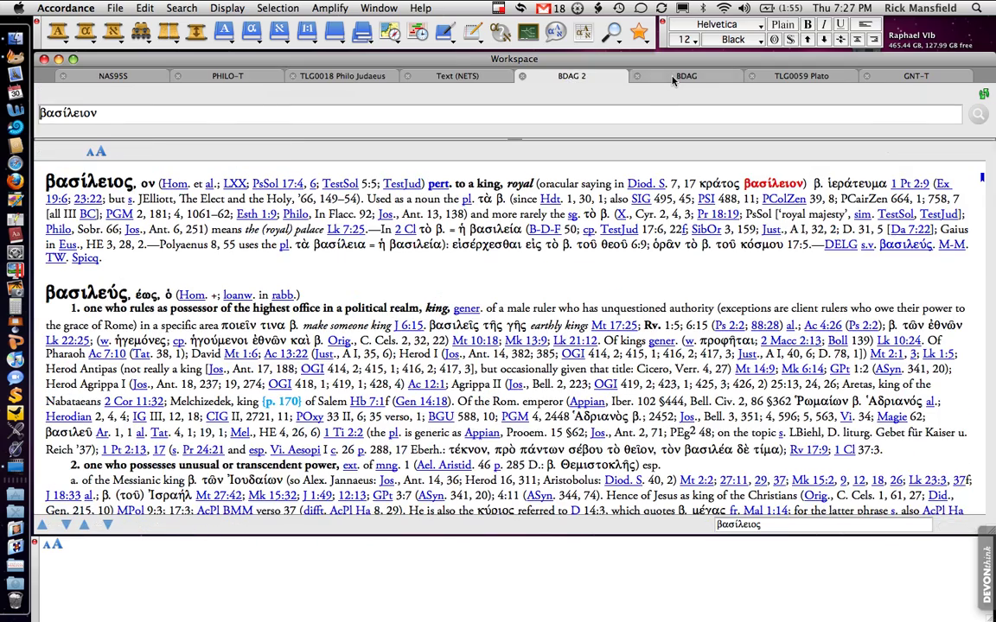
left_click(674, 78)
left_click(799, 76)
left_click(914, 78)
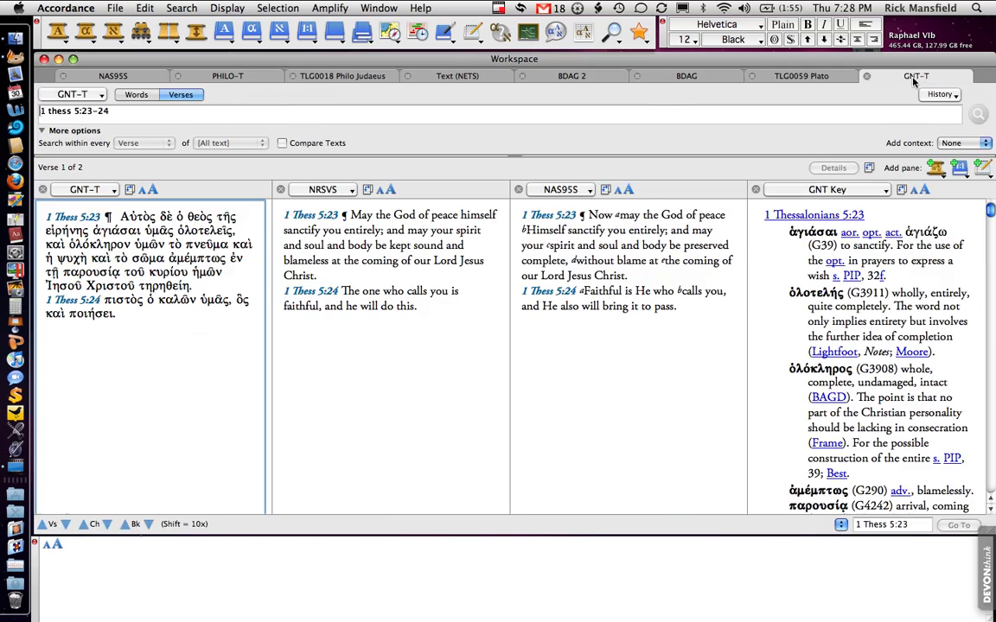
left_click(115, 77)
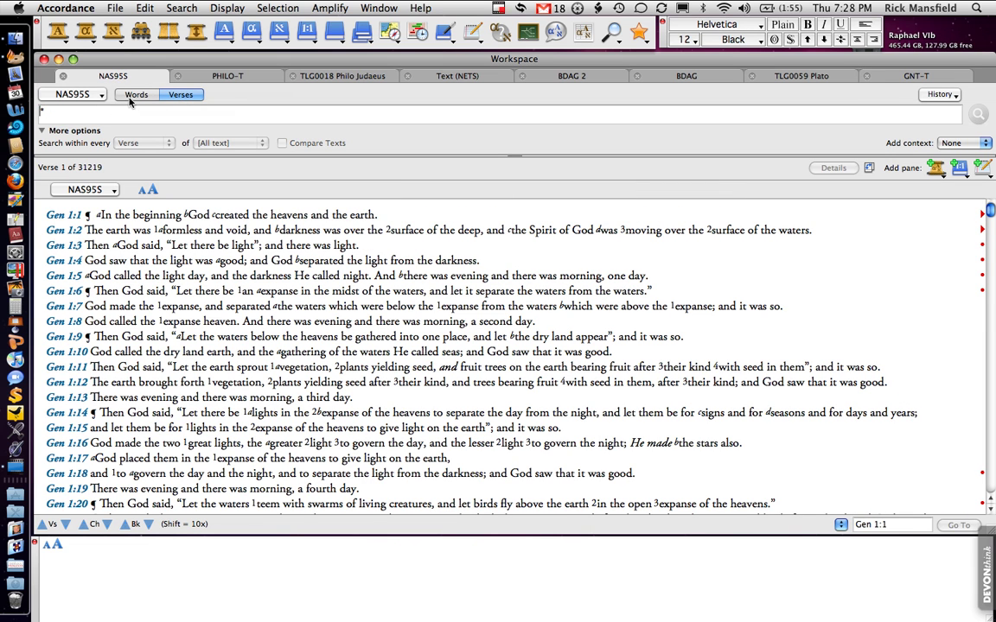
Step: Search NAS95S Words for David*, returning 1137 hits in 970 verses
left_click(134, 95)
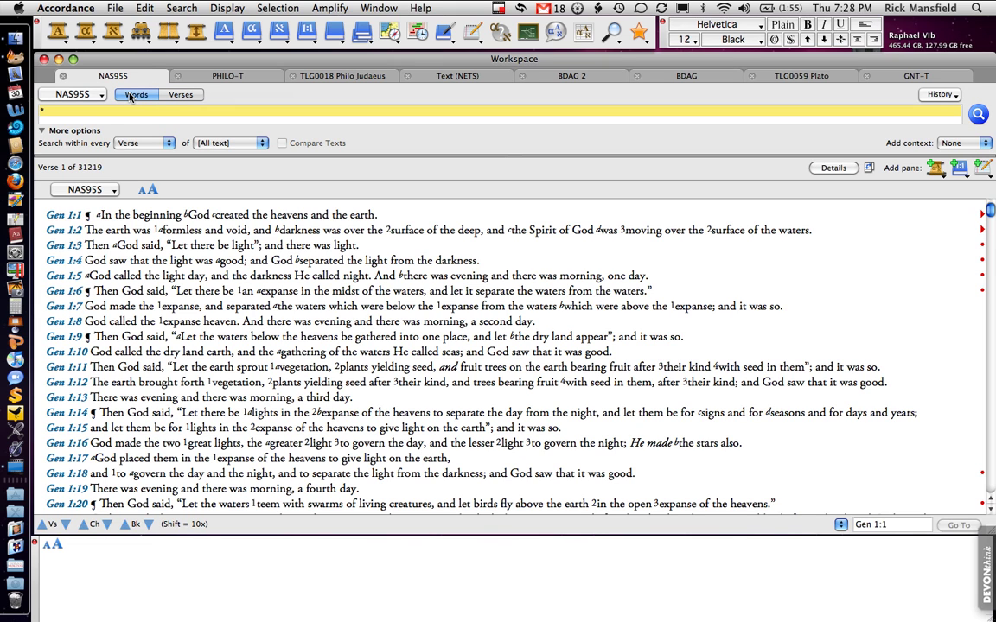
type("D")
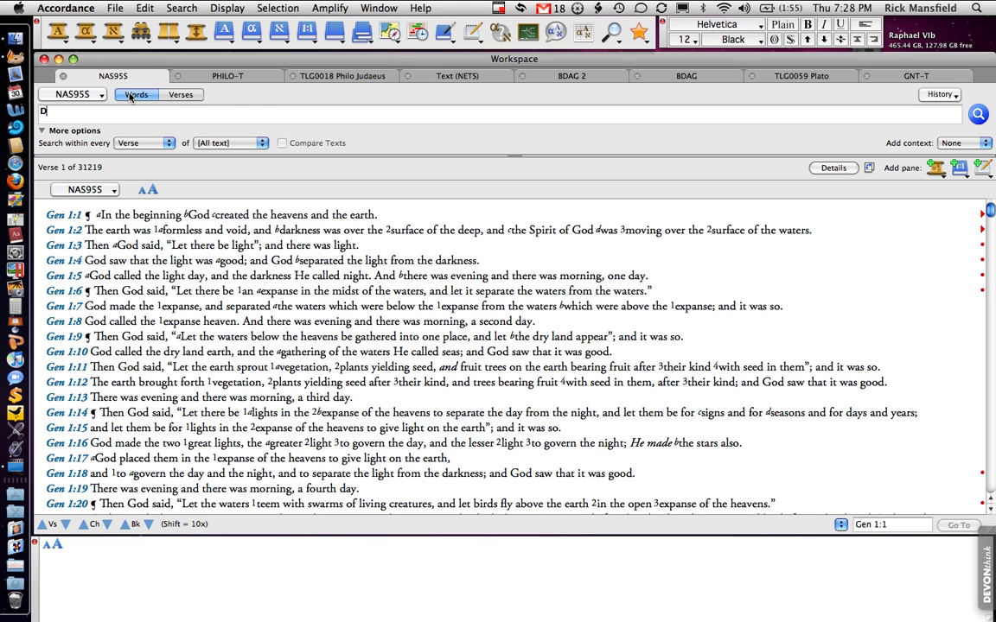
type("avid*")
key("Return")
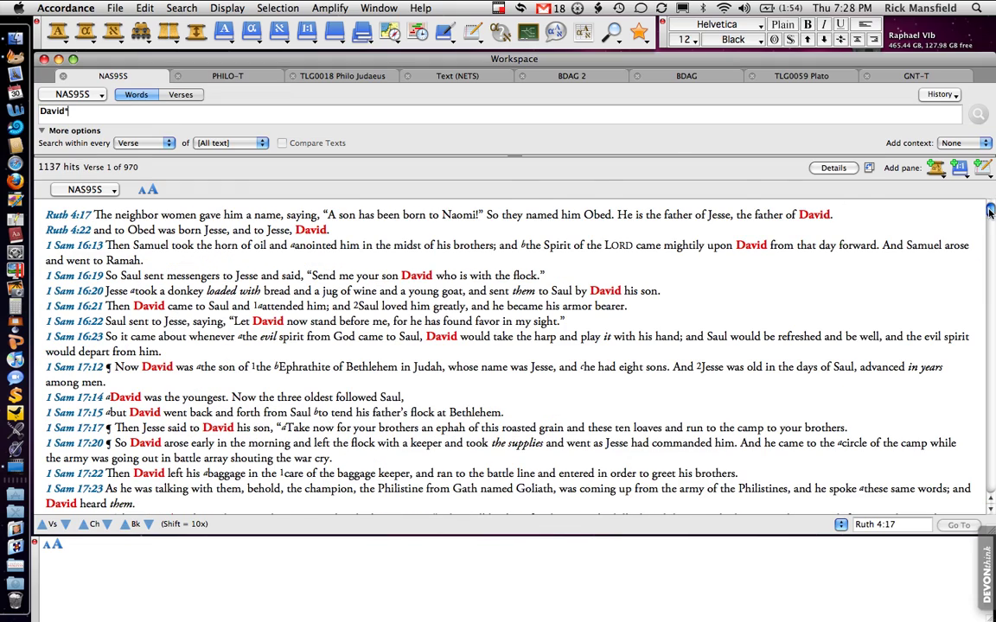
mouse_move(989, 211)
left_mouse_down()
mouse_move(986, 506)
mouse_move(990, 210)
left_mouse_up()
Step: Page through the full David* hit list from Ruth to Revelation
mouse_move(992, 210)
left_mouse_down()
mouse_move(983, 501)
mouse_move(977, 206)
left_mouse_up()
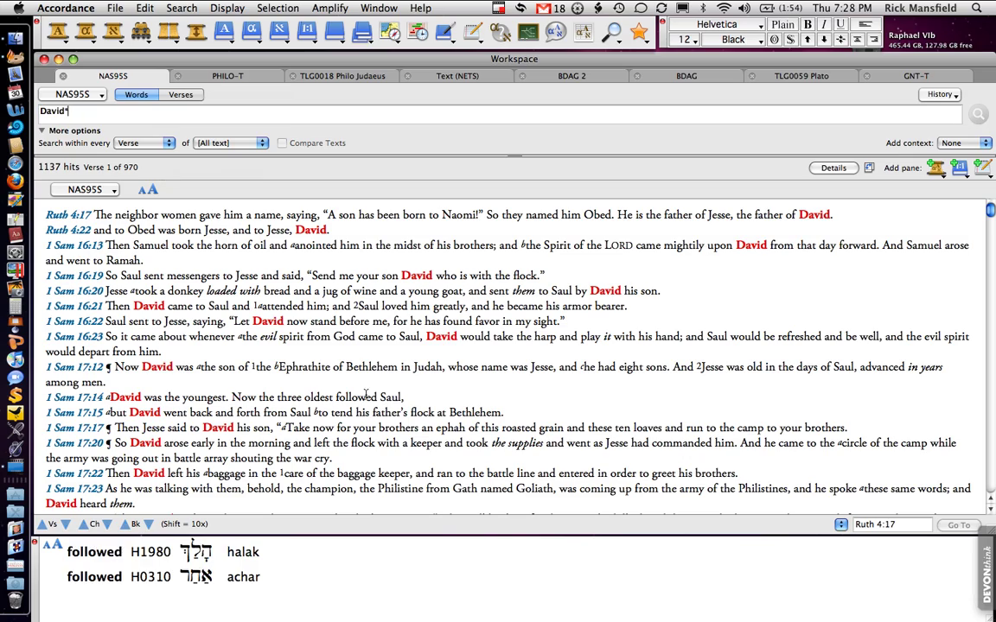
Step: Scroll the NAS95S David* results through 1 Samuel 25–29, ending near 1 Sam 26:14
scroll(831, 310, "down", 20)
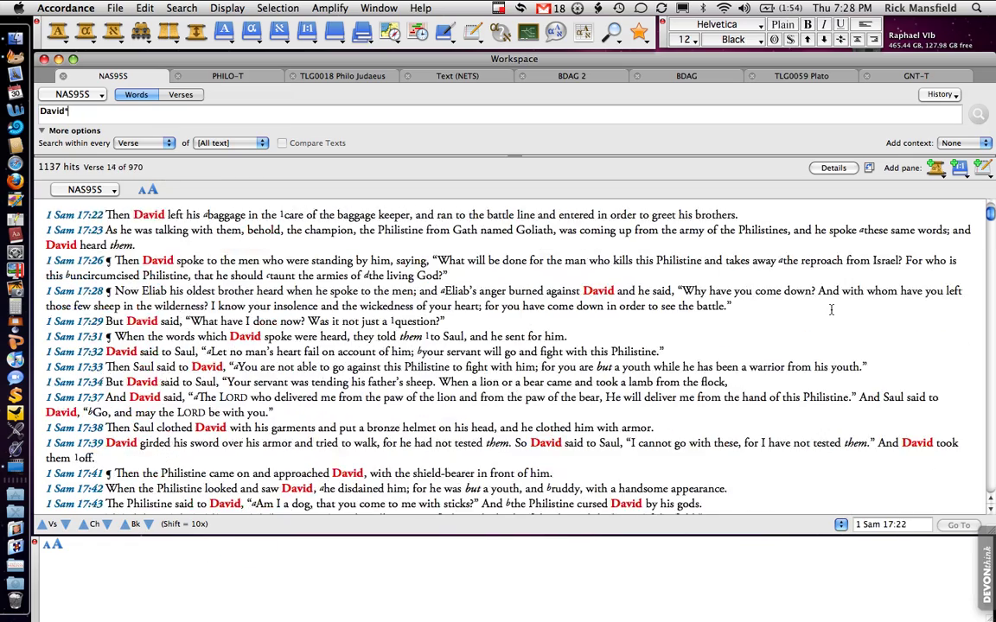
scroll(830, 310, "down", 8)
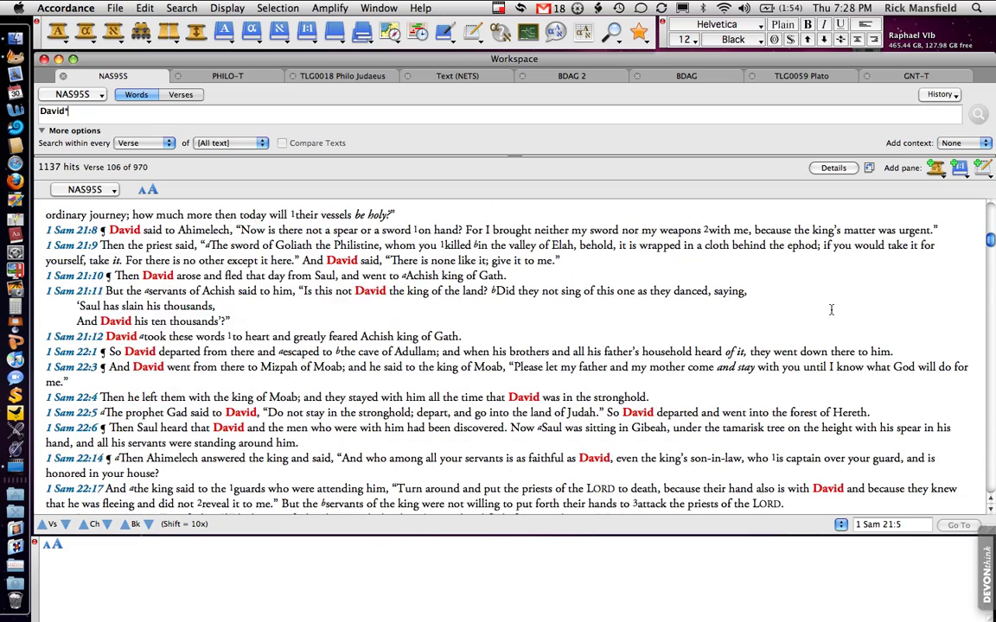
scroll(830, 310, "down", 8)
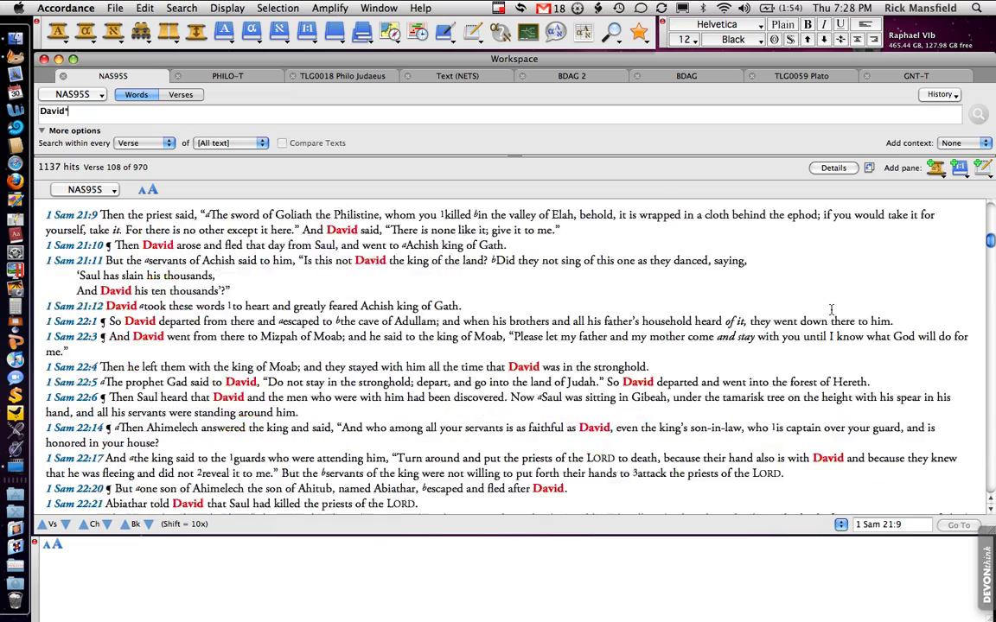
scroll(831, 310, "down", 10)
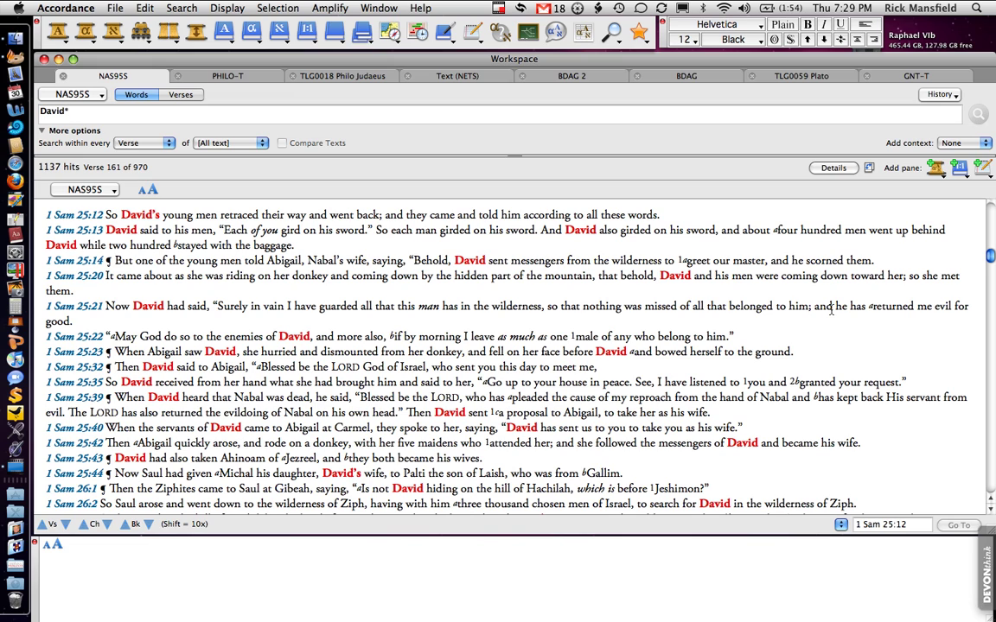
scroll(830, 309, "down", 12)
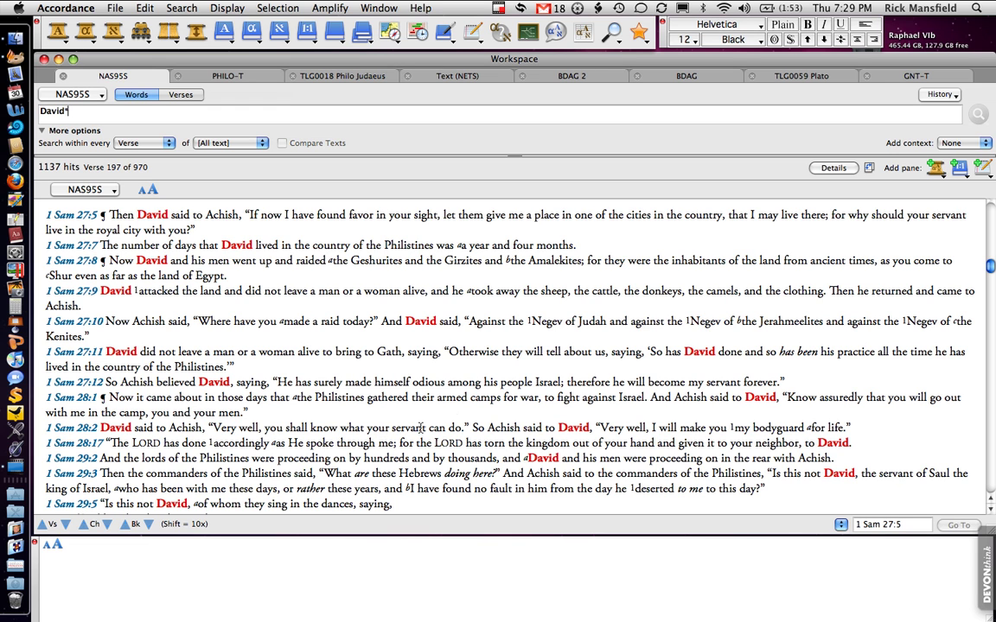
scroll(381, 432, "up", 5)
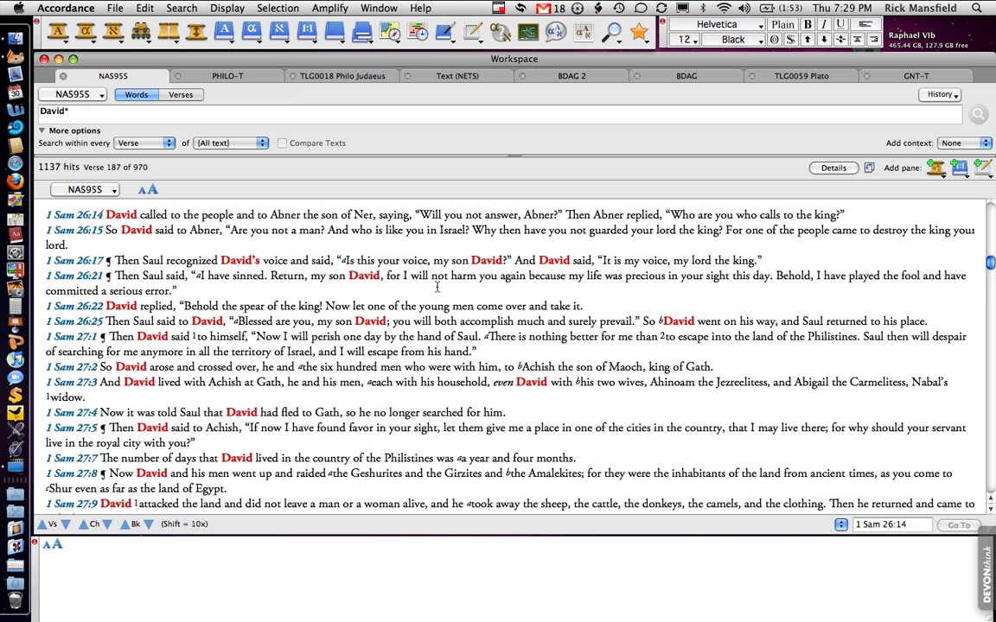